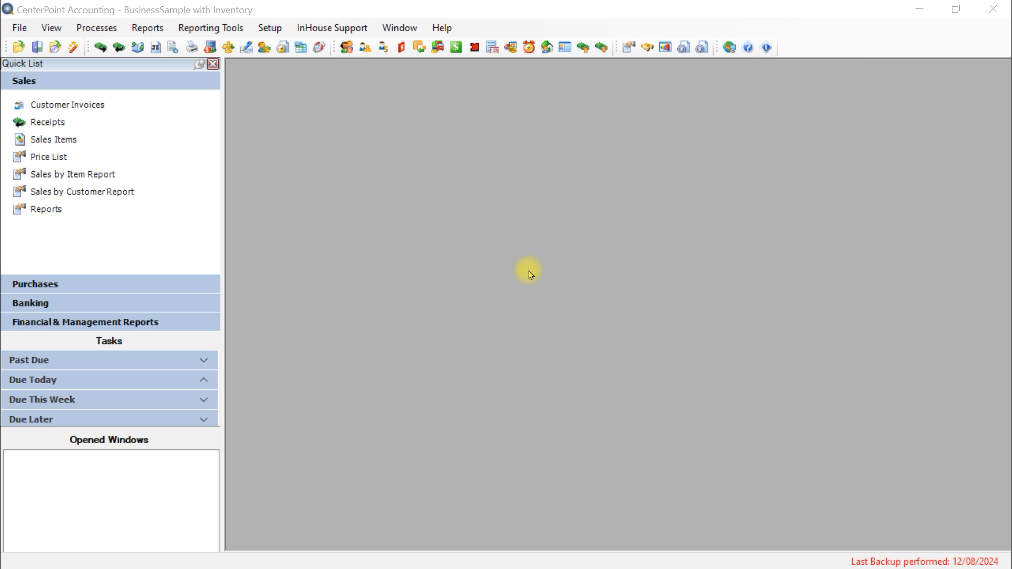
- Check in the Module Configuration Manager that the Inventory module under Business Accounting is selected, and close it
left_click(19, 30)
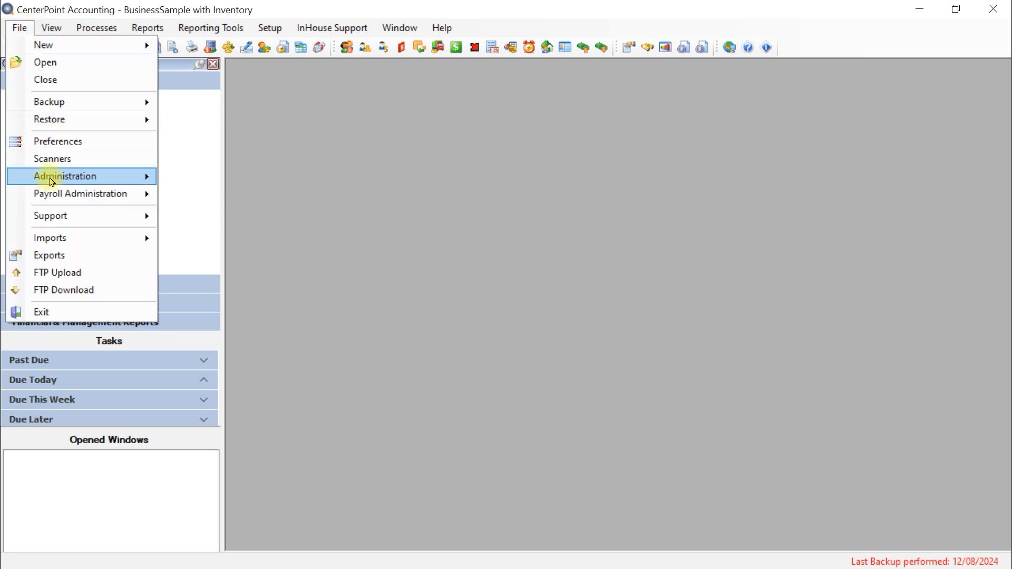
mouse_move(46, 176)
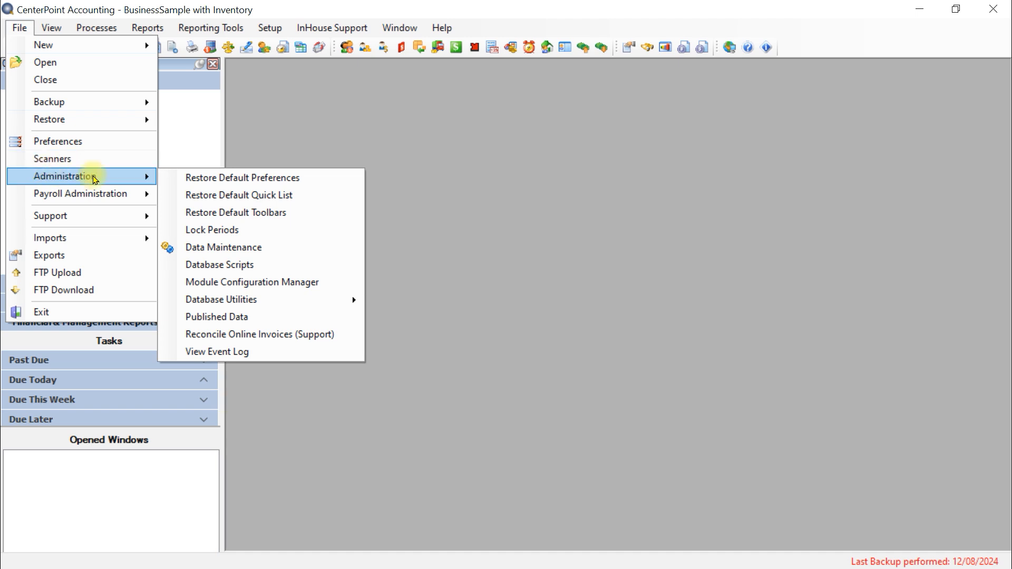
left_click(314, 281)
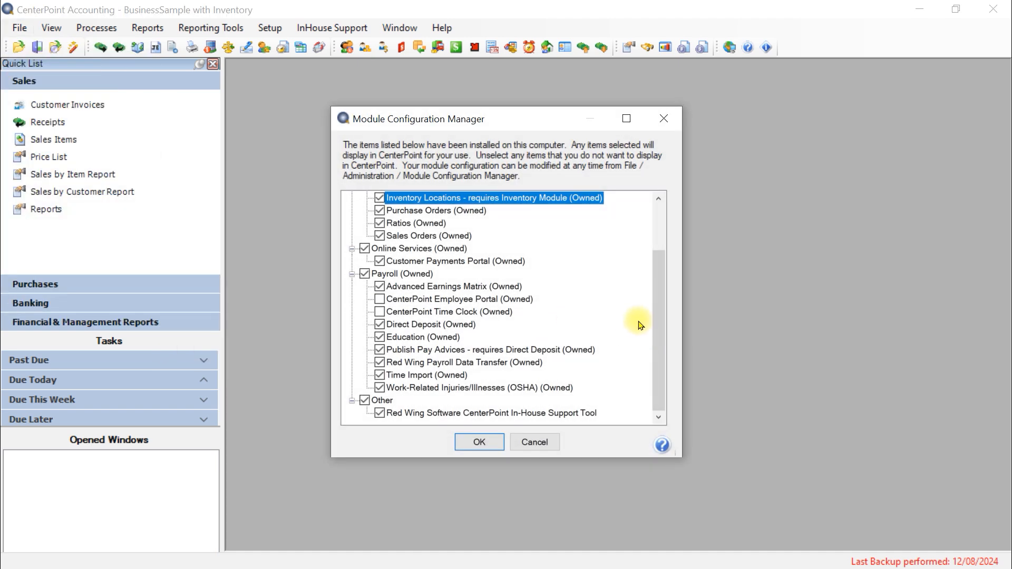
left_click_drag(653, 255, 655, 214)
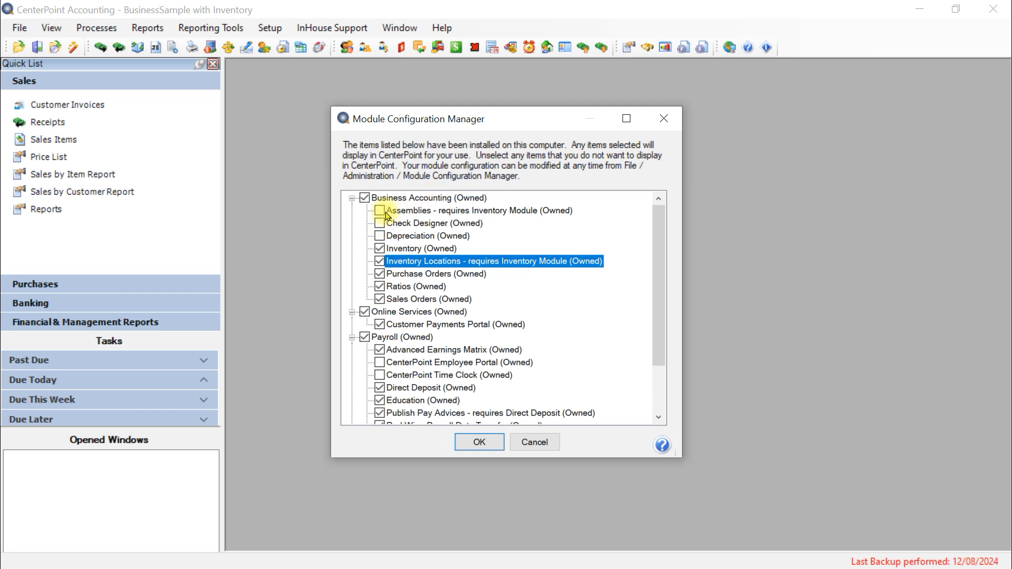
left_click(396, 250)
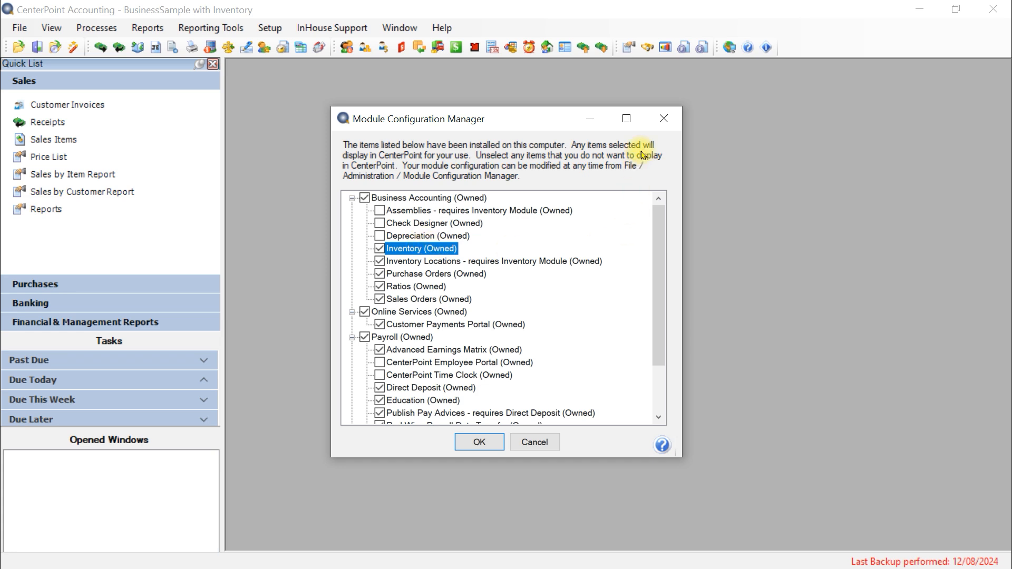
left_click(664, 121)
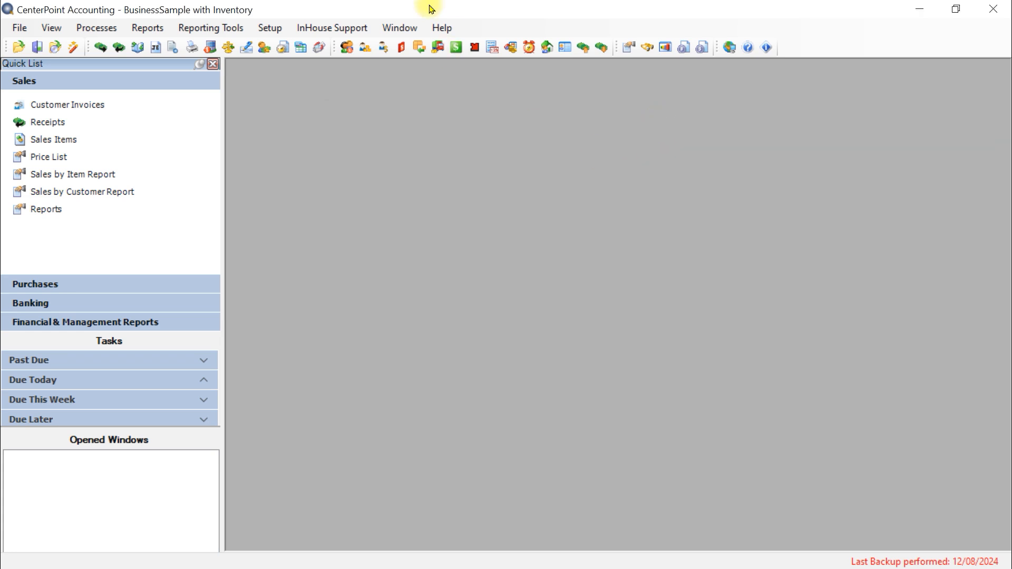
left_click(442, 26)
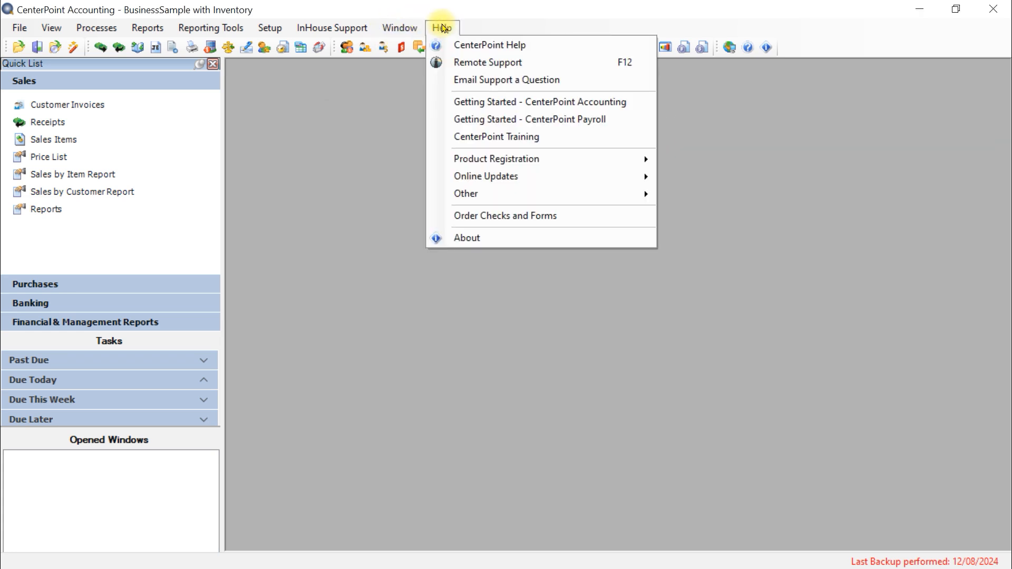
mouse_move(490, 158)
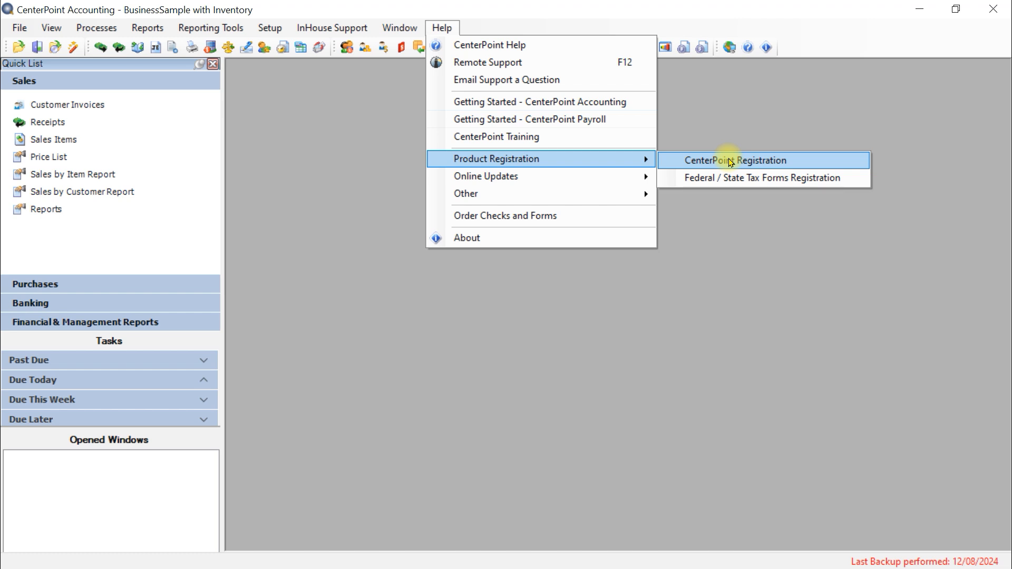
left_click(717, 375)
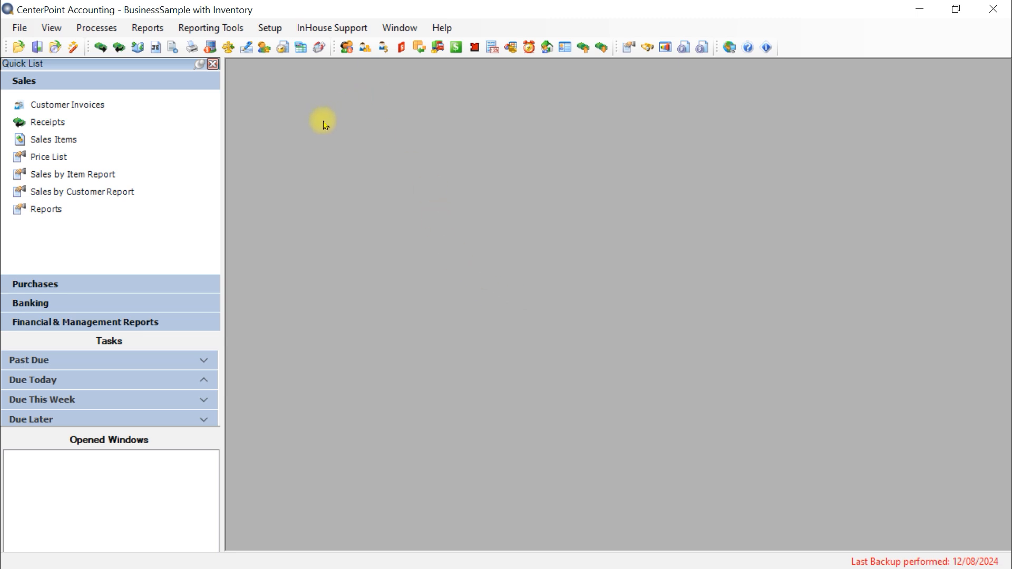
- Open the second-to-last record in the Names list for editing, save it with the Salesperson name type selected, and close the list
left_click(271, 34)
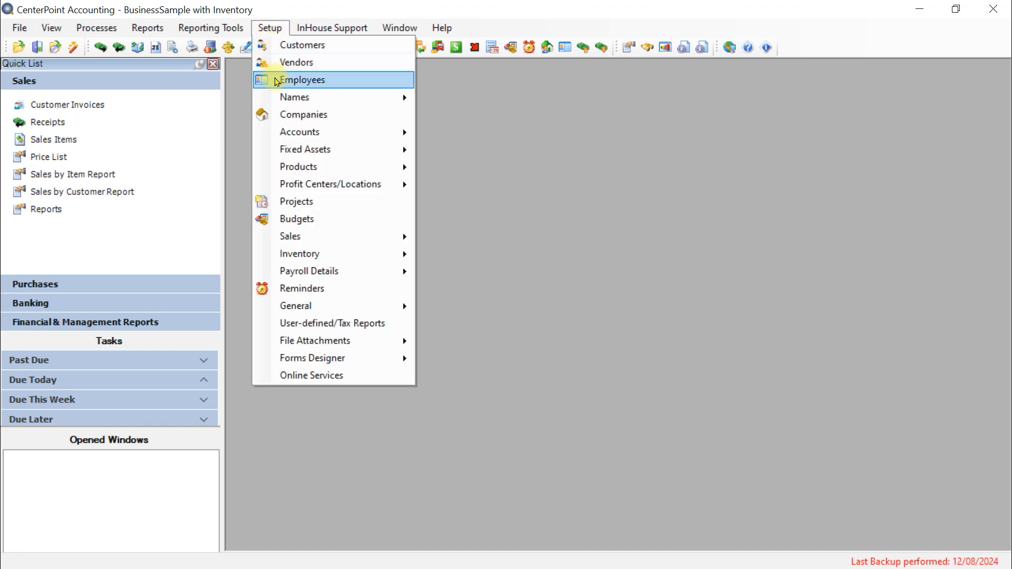
mouse_move(280, 101)
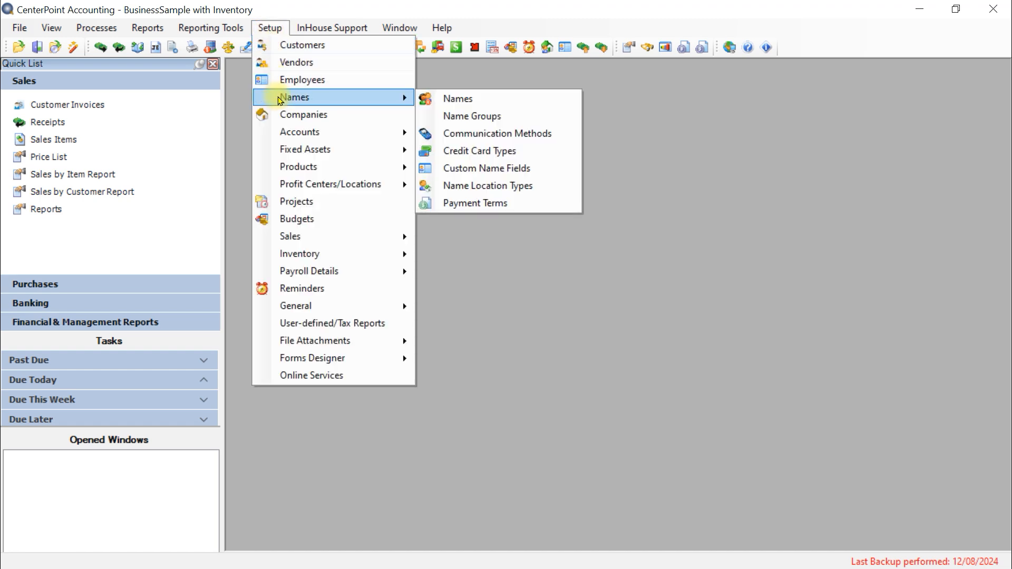
left_click(433, 96)
left_click_drag(991, 175, 994, 278)
left_click(316, 471)
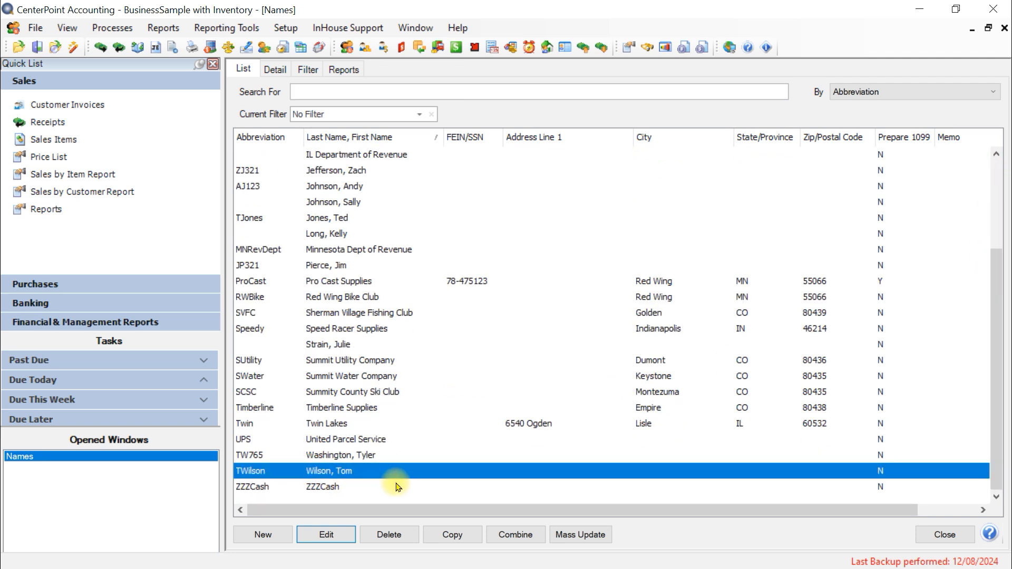
left_click(325, 535)
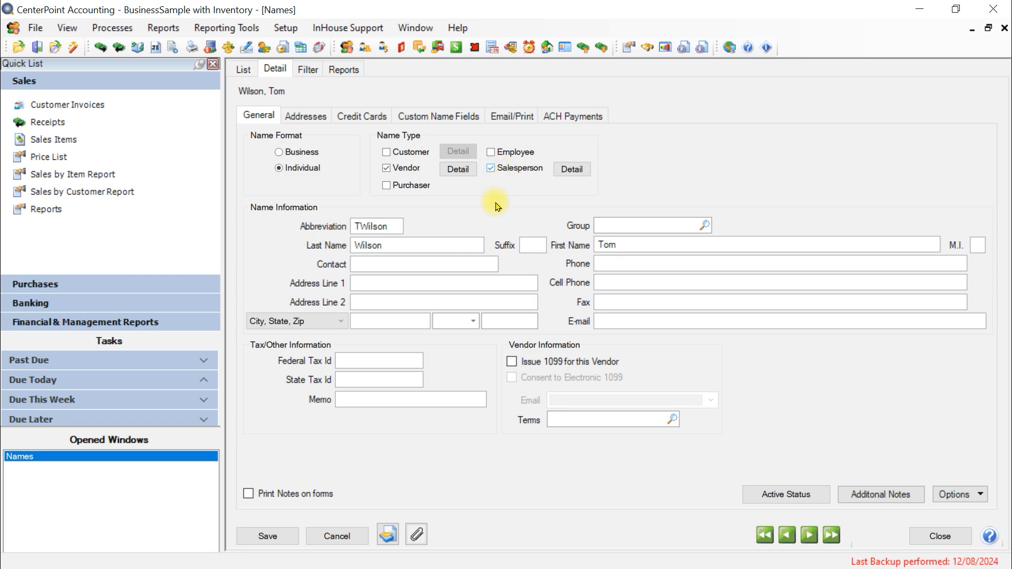
left_click(266, 535)
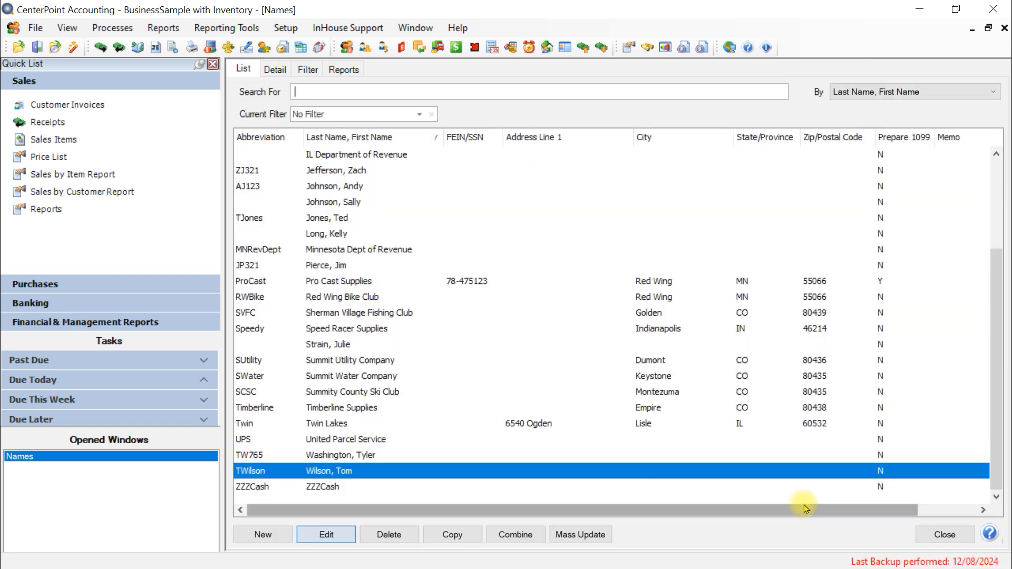
left_click(939, 534)
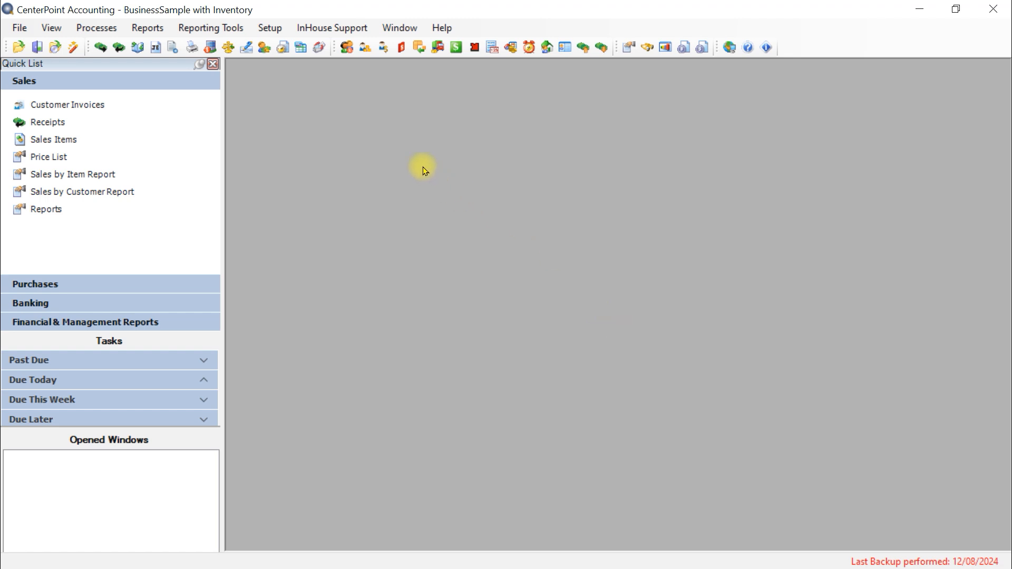
- Open the Sales Commissions preferences for customer invoices at the Database level
left_click(19, 29)
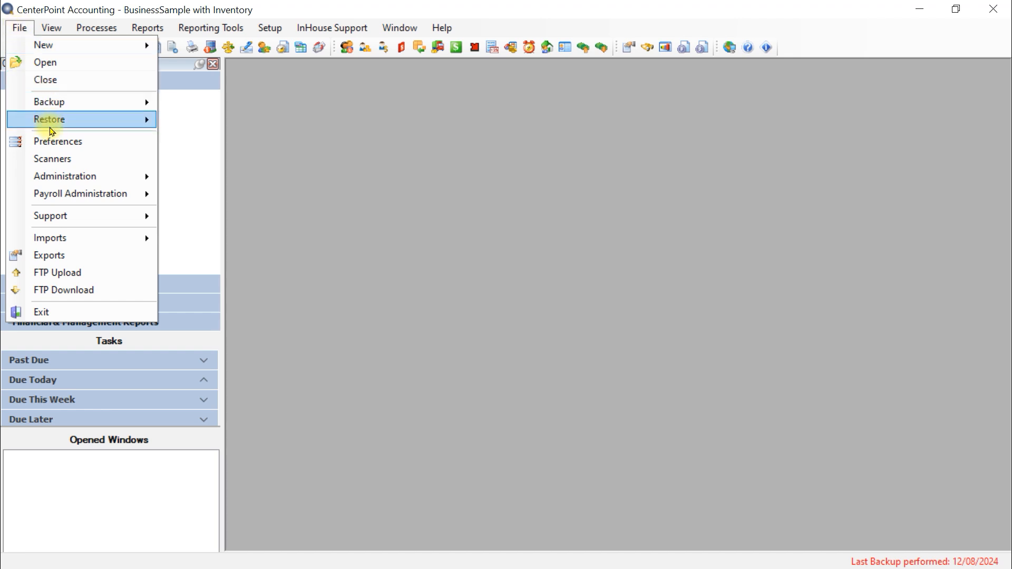
left_click(64, 144)
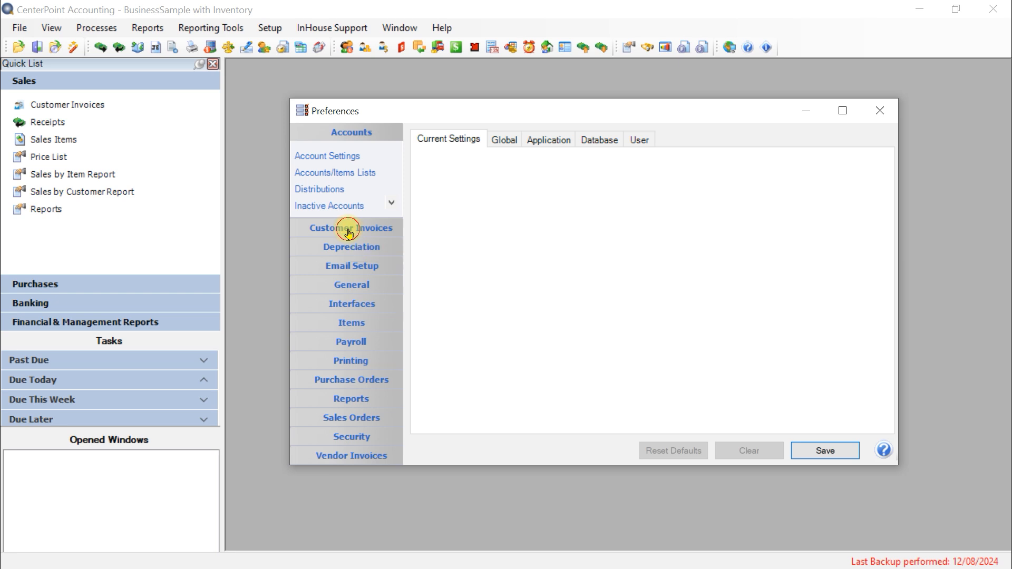
left_click(349, 232)
left_click(392, 222)
left_click(392, 222)
left_click(392, 222)
left_click(392, 222)
left_click(392, 222)
left_click(392, 222)
left_click(392, 221)
left_click(392, 222)
left_click(354, 209)
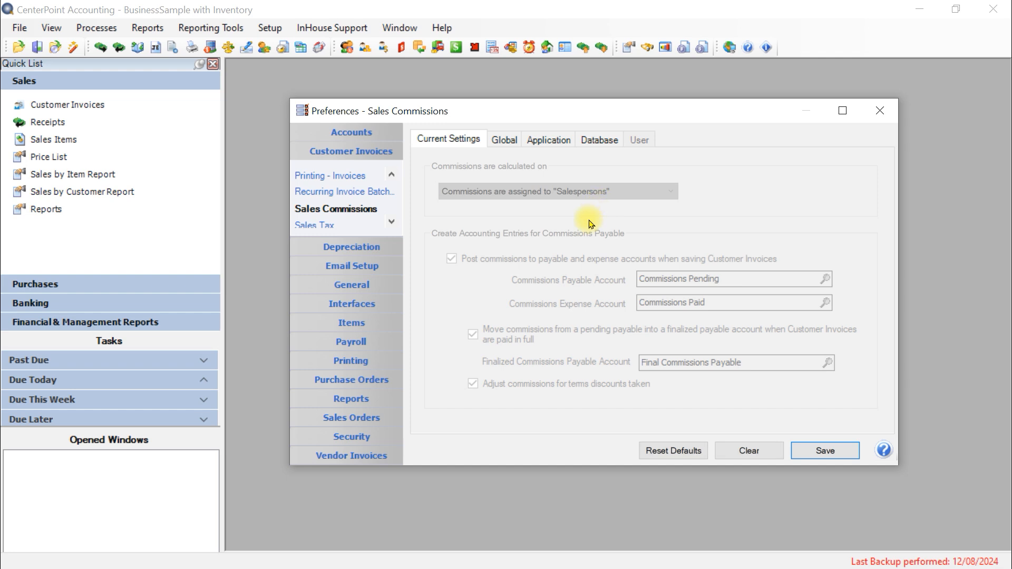
left_click(584, 138)
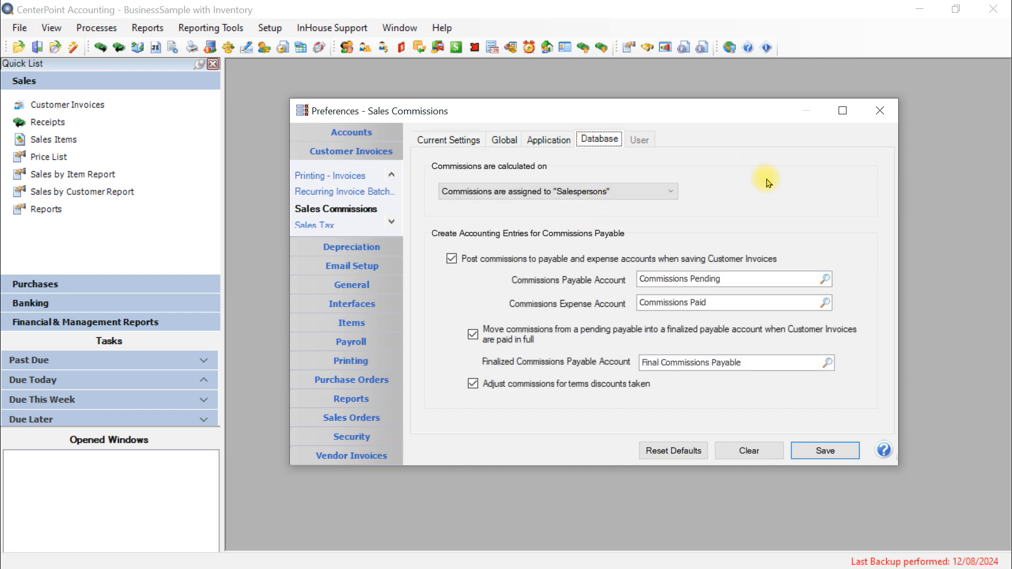
- Base the commission calculation on "Salespersons", review the commission payable and expense accounts, and save the preferences
left_click(674, 197)
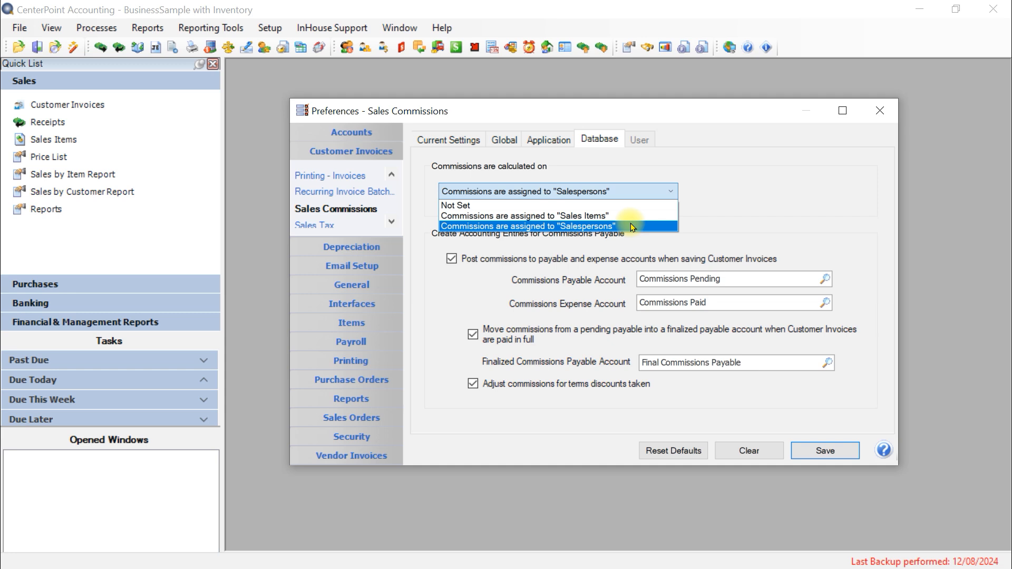
left_click(630, 226)
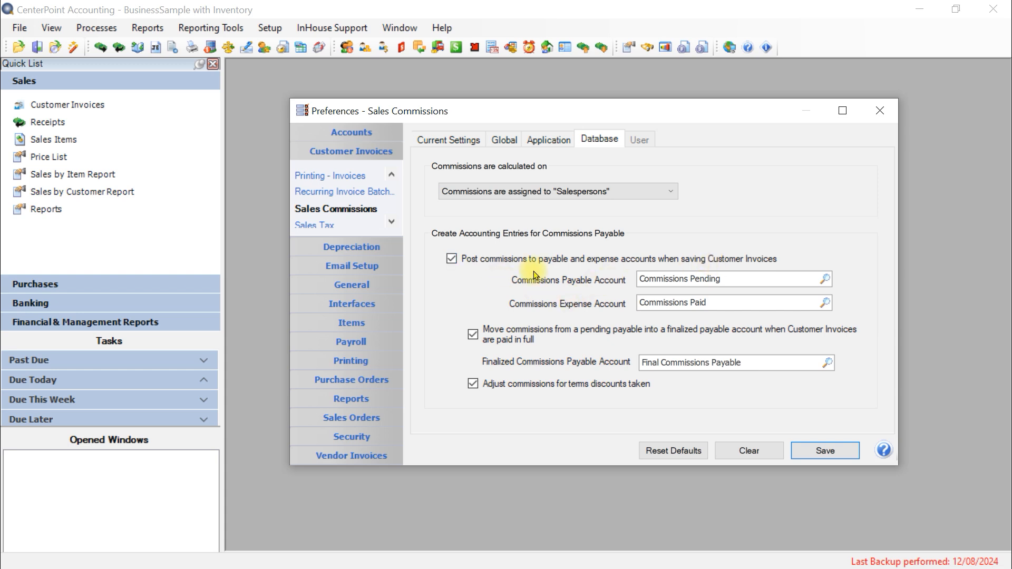
left_click_drag(643, 279, 830, 285)
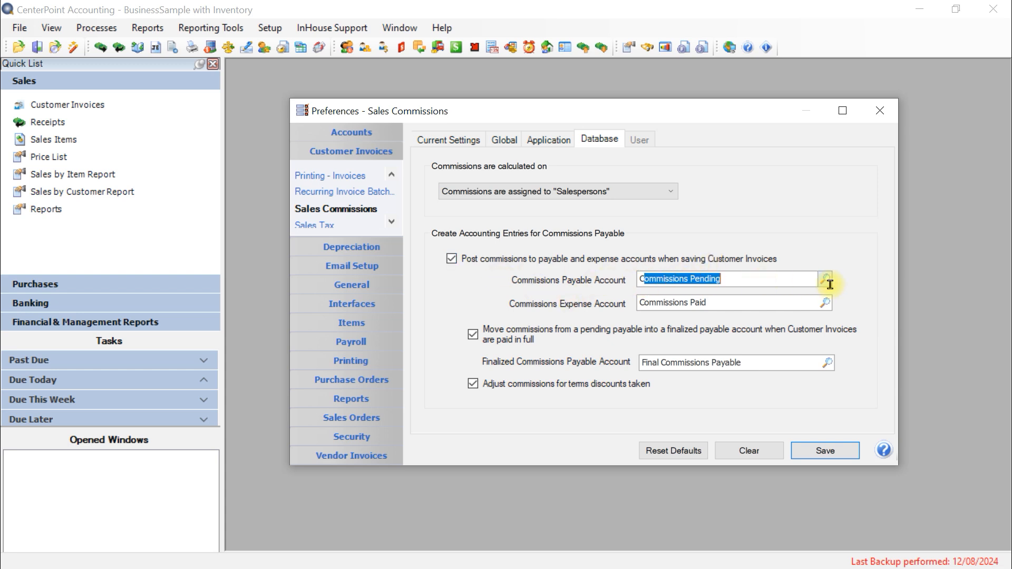
left_click_drag(643, 302, 751, 311)
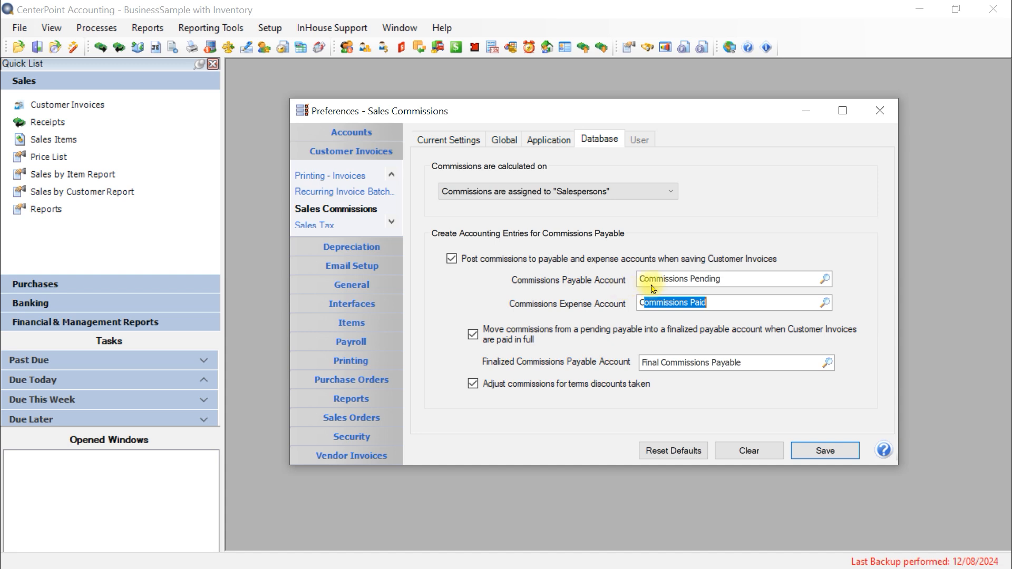
left_click(739, 281)
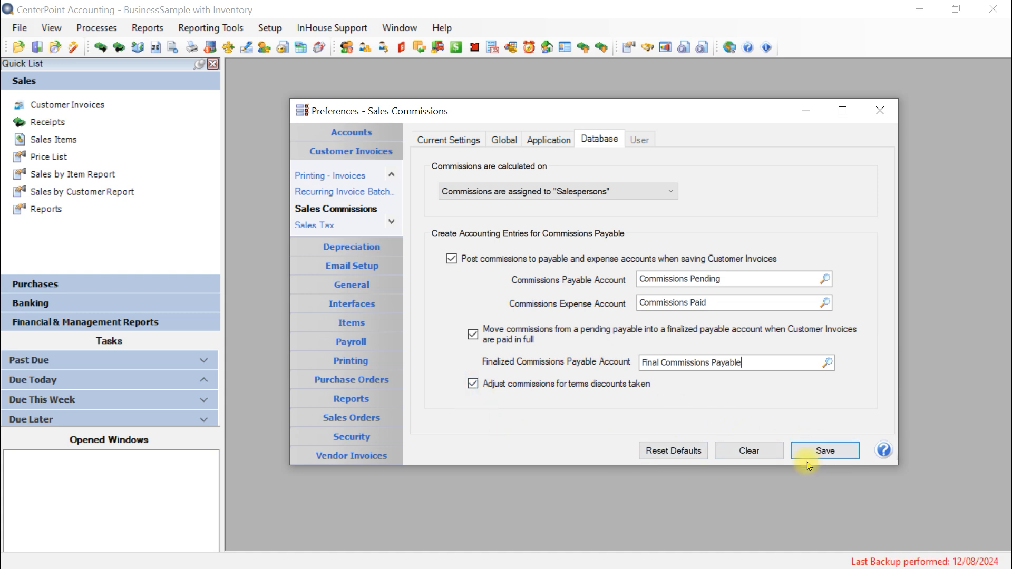
left_click(826, 452)
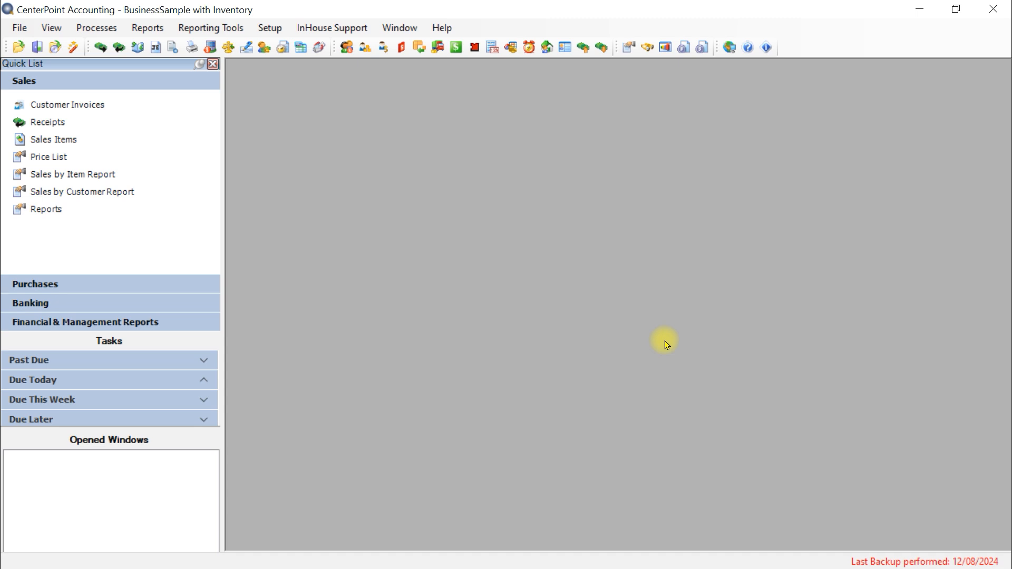
- Open the 5% on Sales record in the Sales Commissions setup for editing
left_click(270, 29)
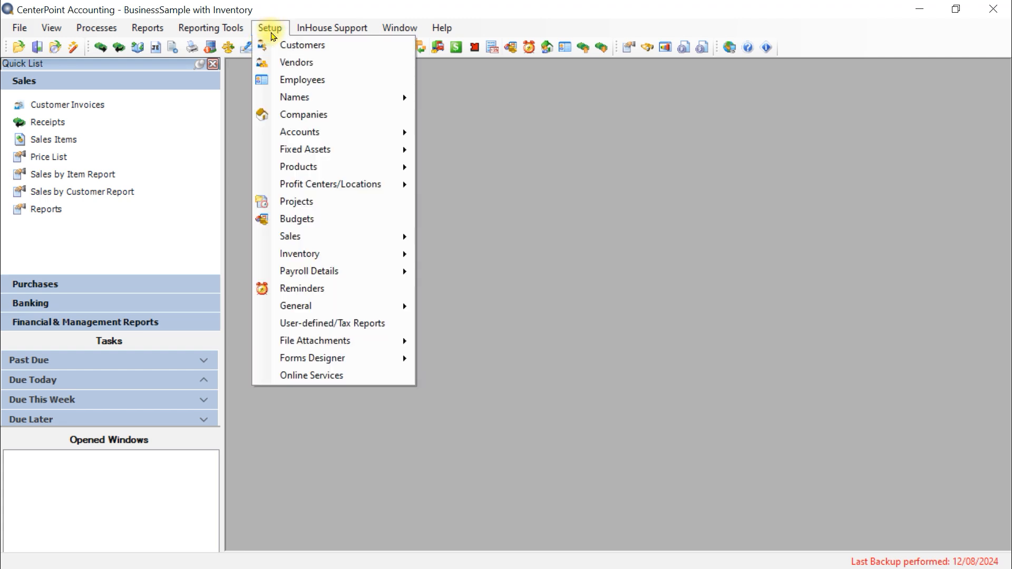
mouse_move(283, 235)
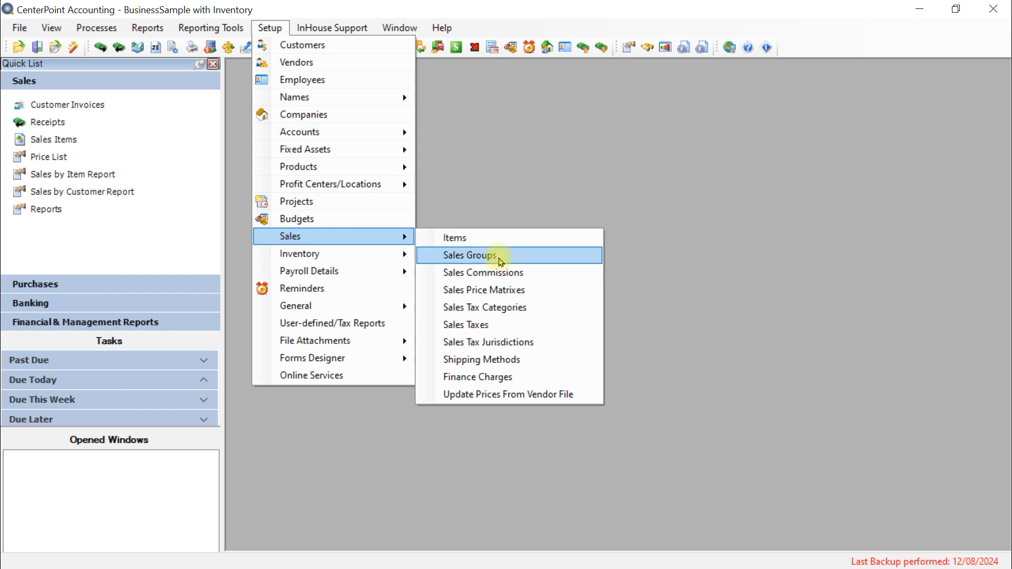
left_click(485, 271)
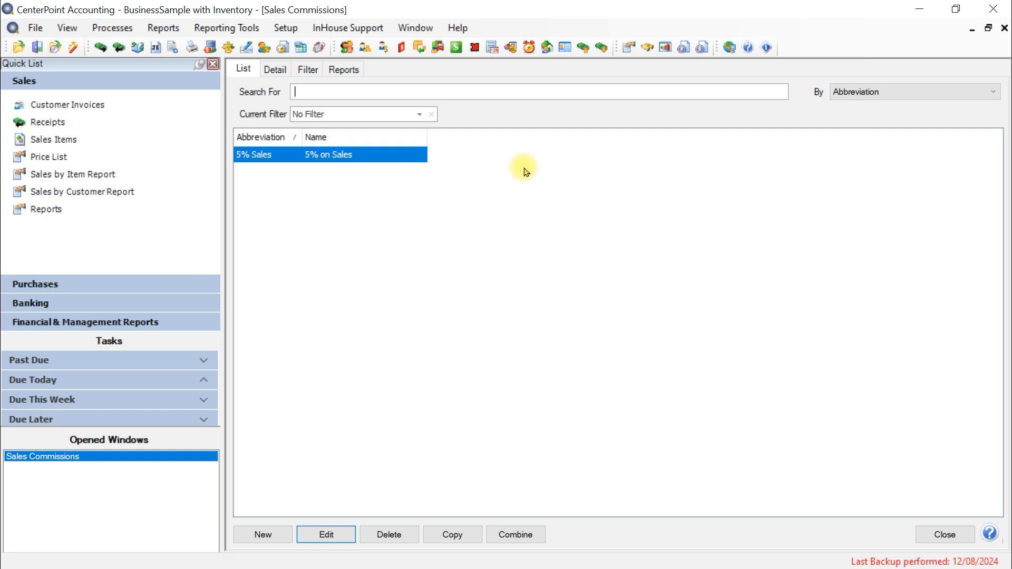
left_click(338, 535)
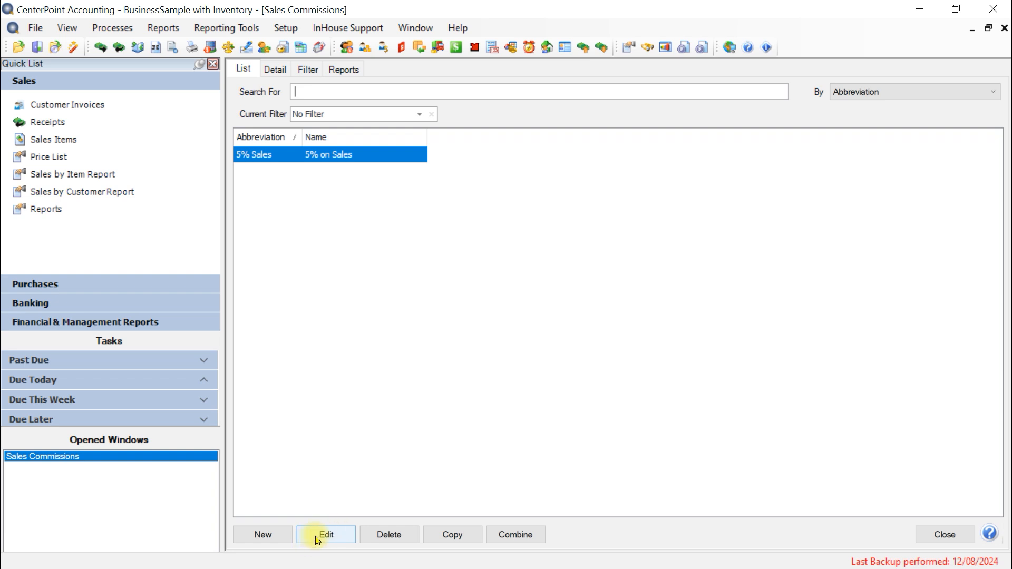
left_click(340, 539)
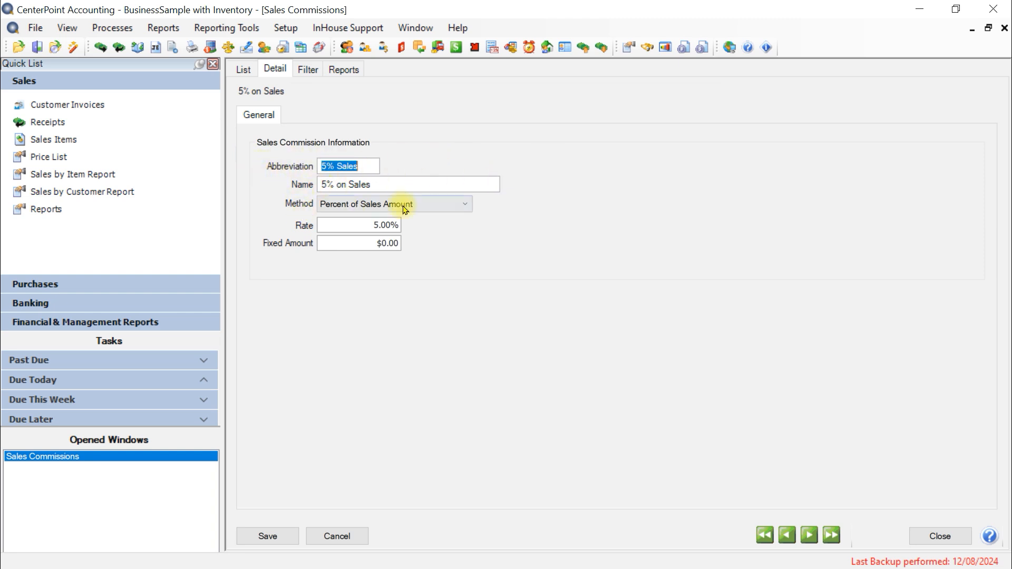
- Keep Percent of Sales Amount as the commission method, review the rate and fixed amount, and save the commission
left_click(462, 207)
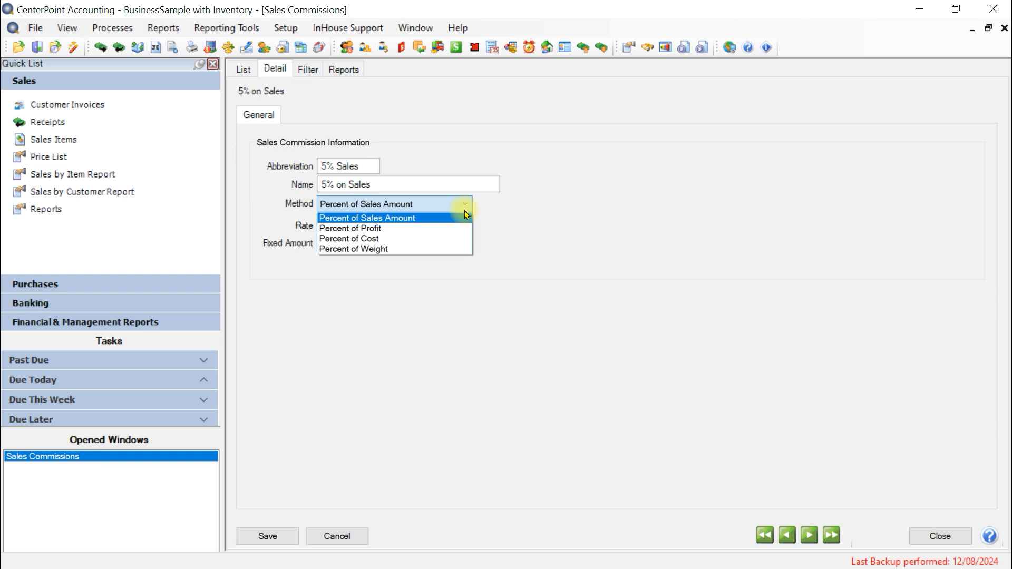
left_click(426, 206)
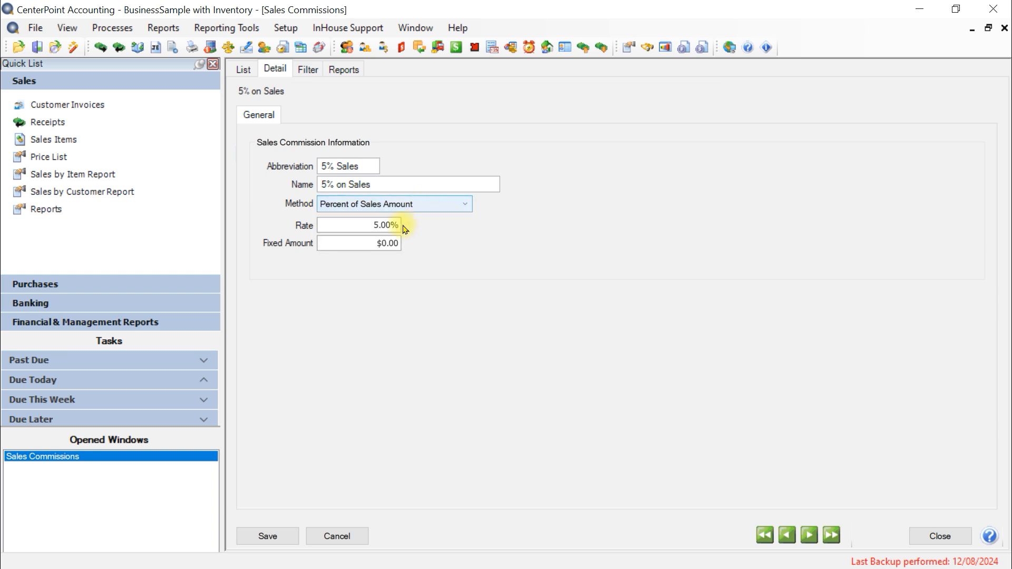
left_click(354, 227)
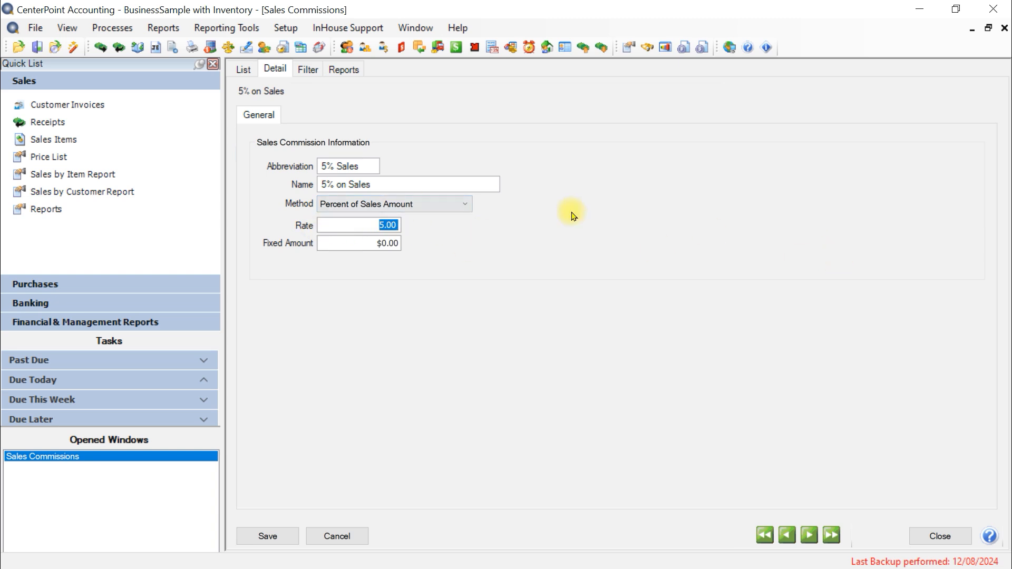
left_click(364, 244)
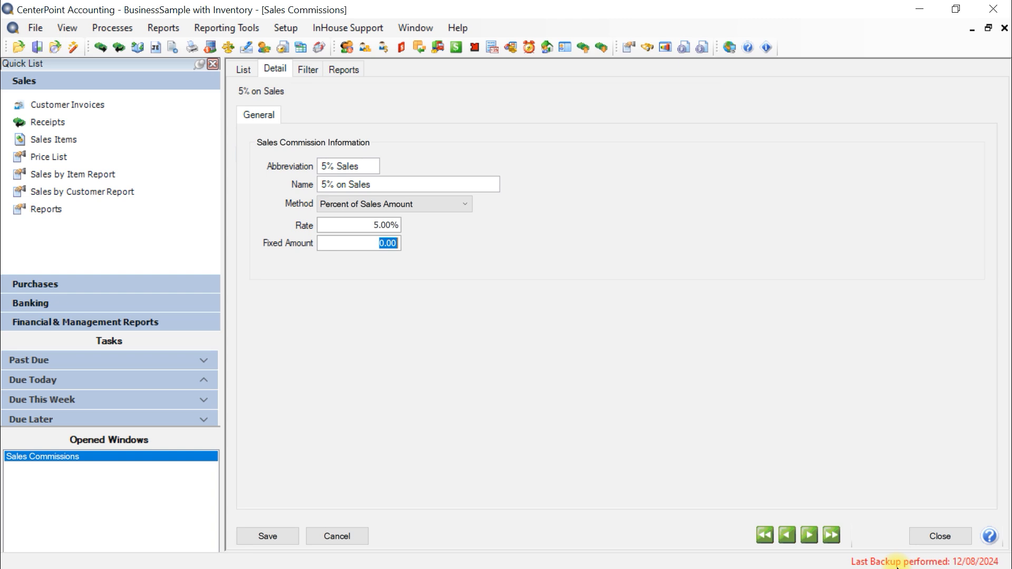
left_click(269, 536)
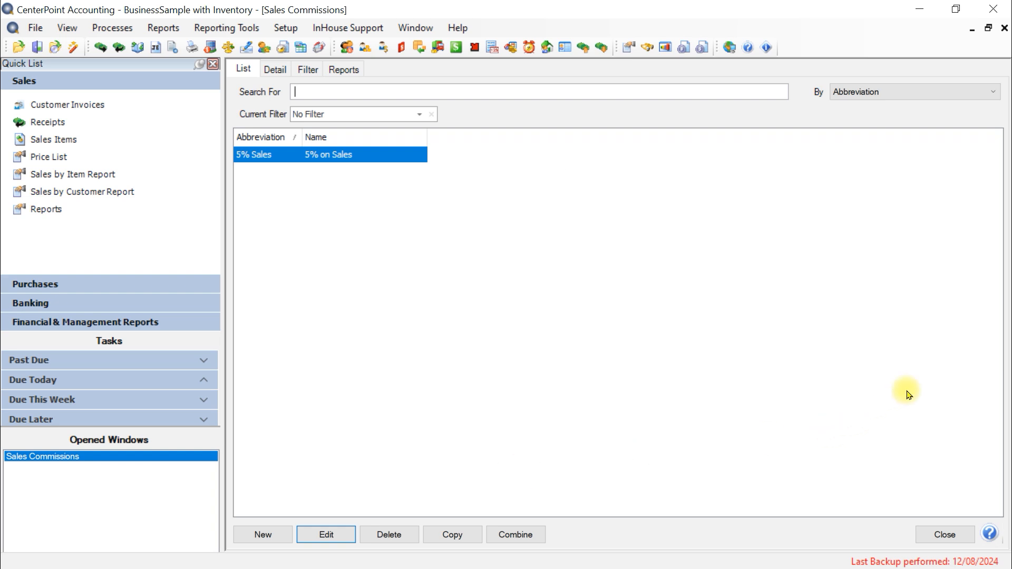
- Close the Sales Commissions setup and open the Names list
left_click(944, 535)
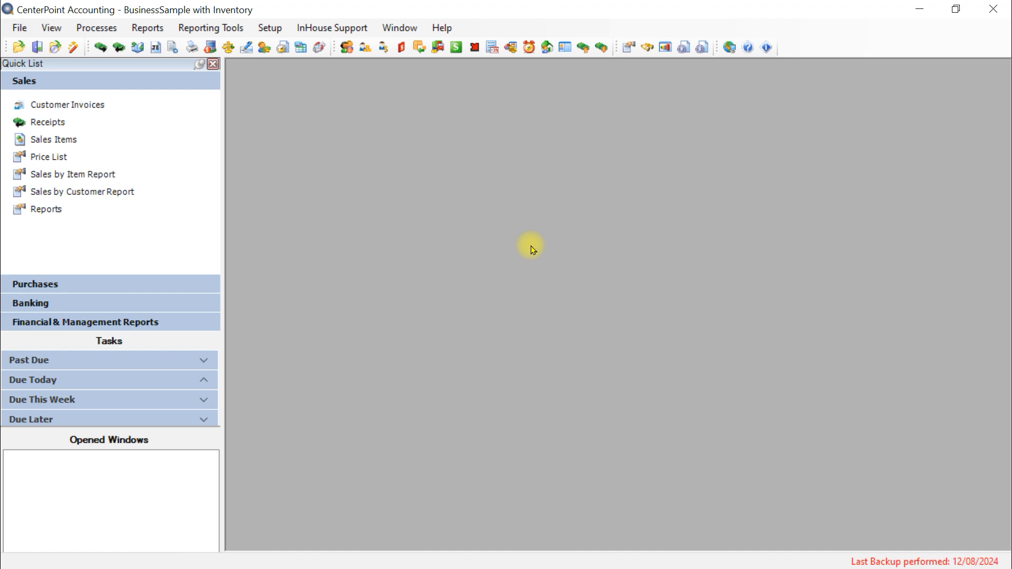
left_click(271, 30)
mouse_move(288, 98)
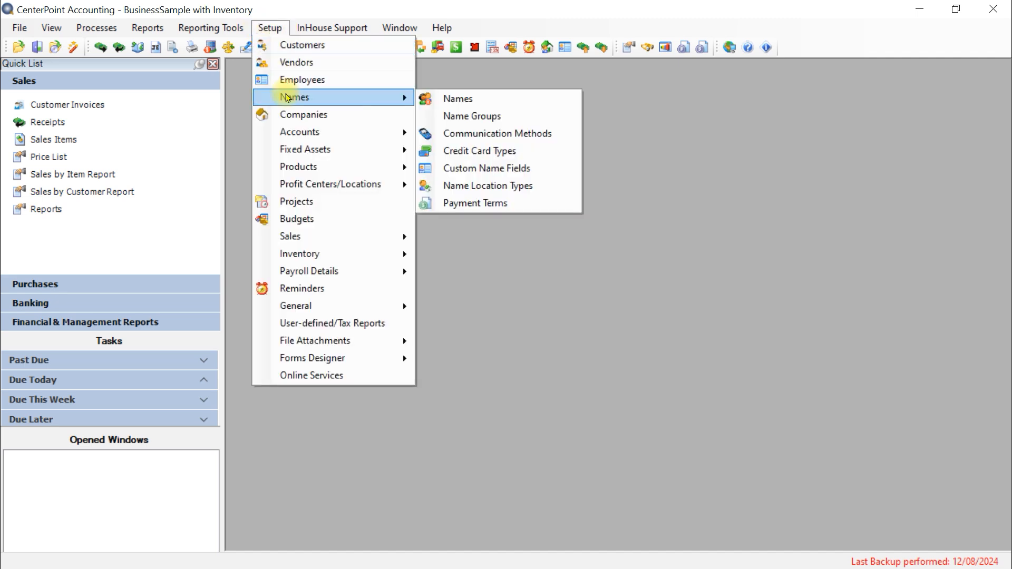
left_click(463, 95)
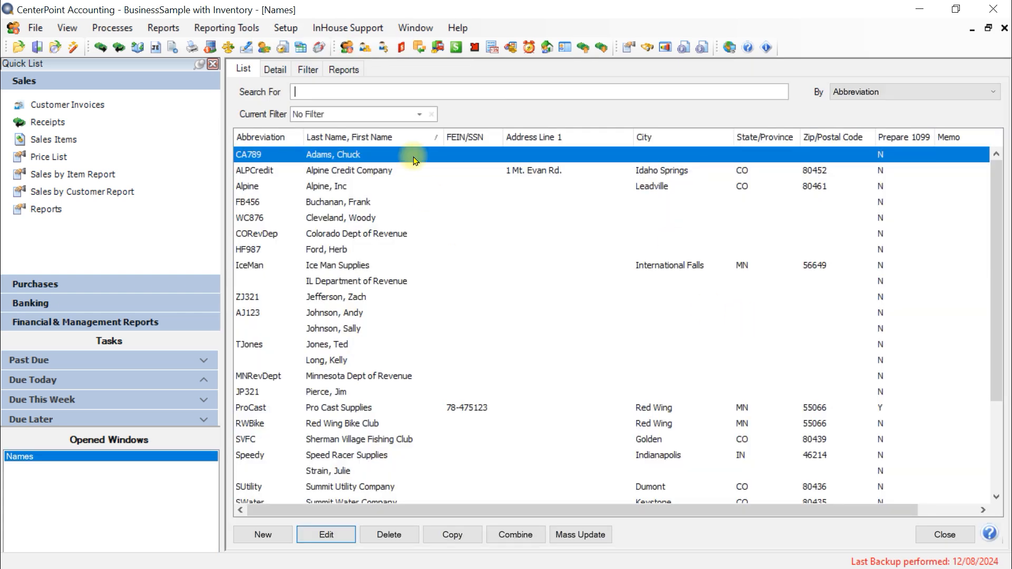
- Filter the Names list to records with Salesperson set to Yes and apply the filter
left_click(300, 64)
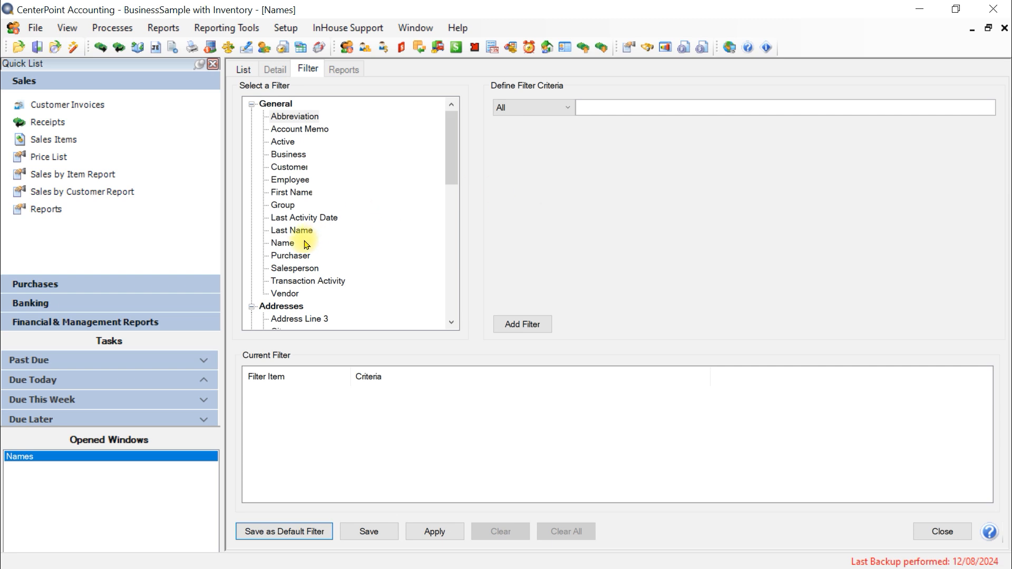
left_click(296, 267)
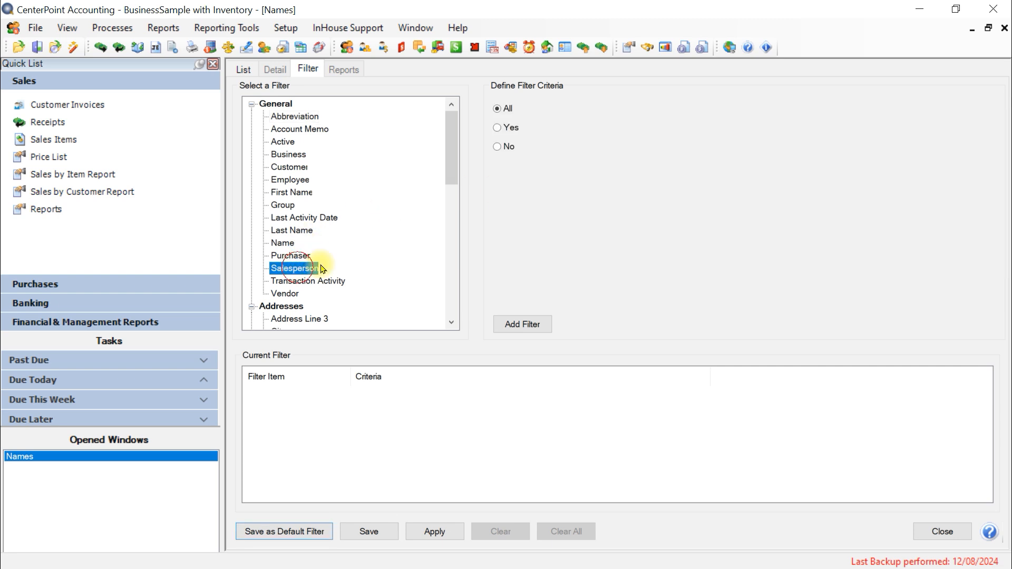
left_click(498, 127)
left_click(525, 324)
left_click(432, 532)
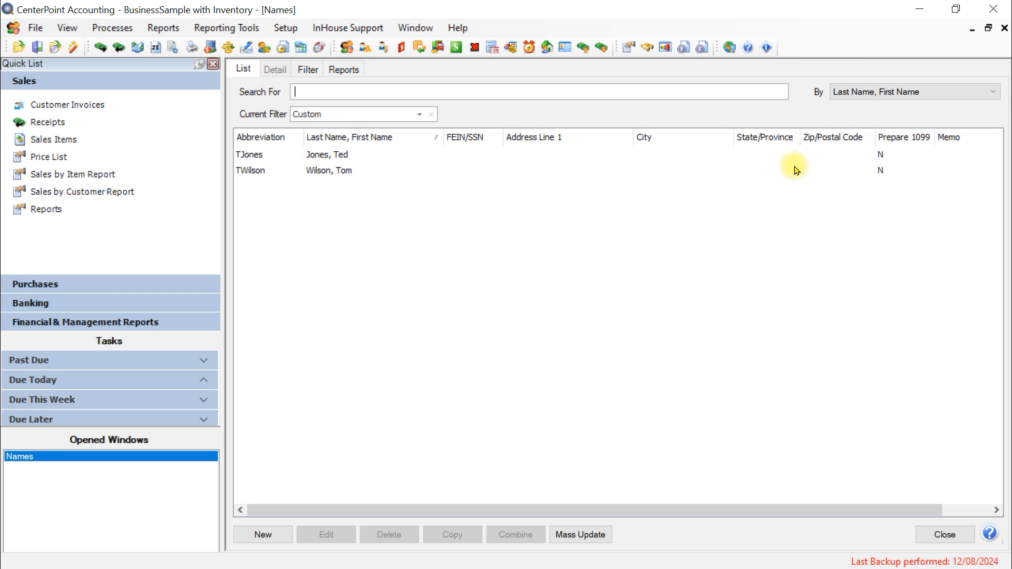
- Open the first salesperson's record, review the commission assigned in the salesperson details, and save the record
left_click(879, 156)
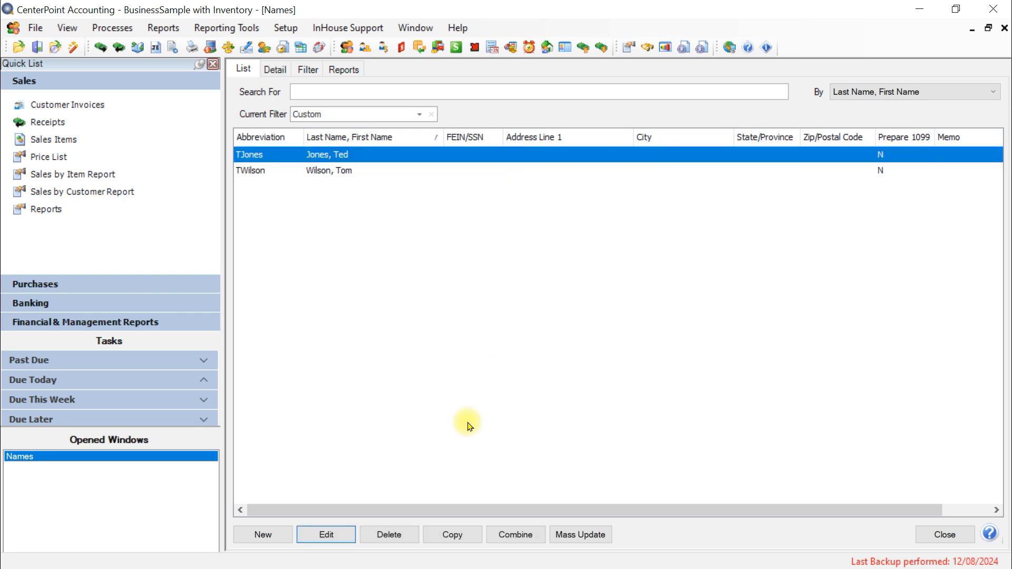
left_click(319, 540)
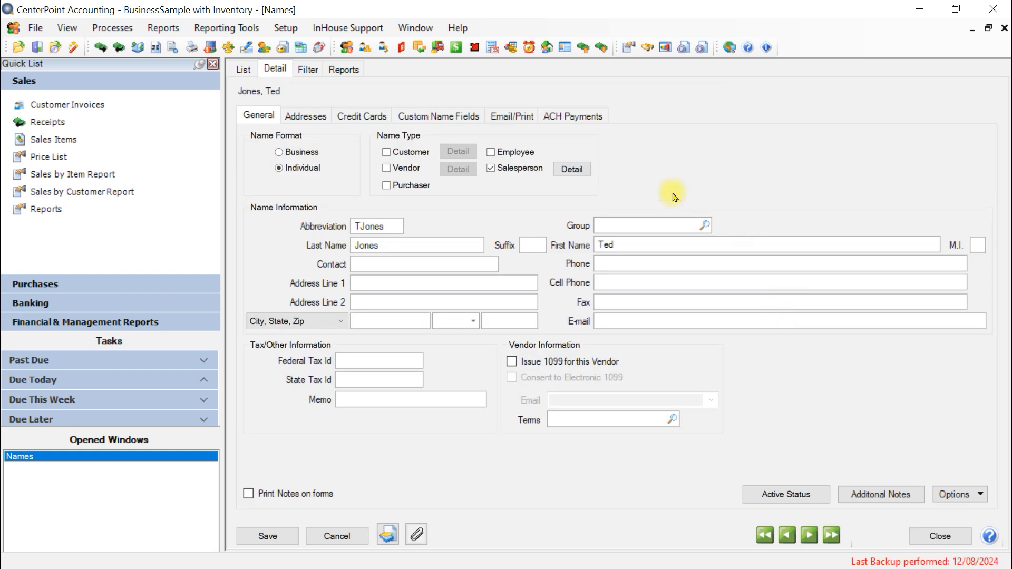
left_click(572, 169)
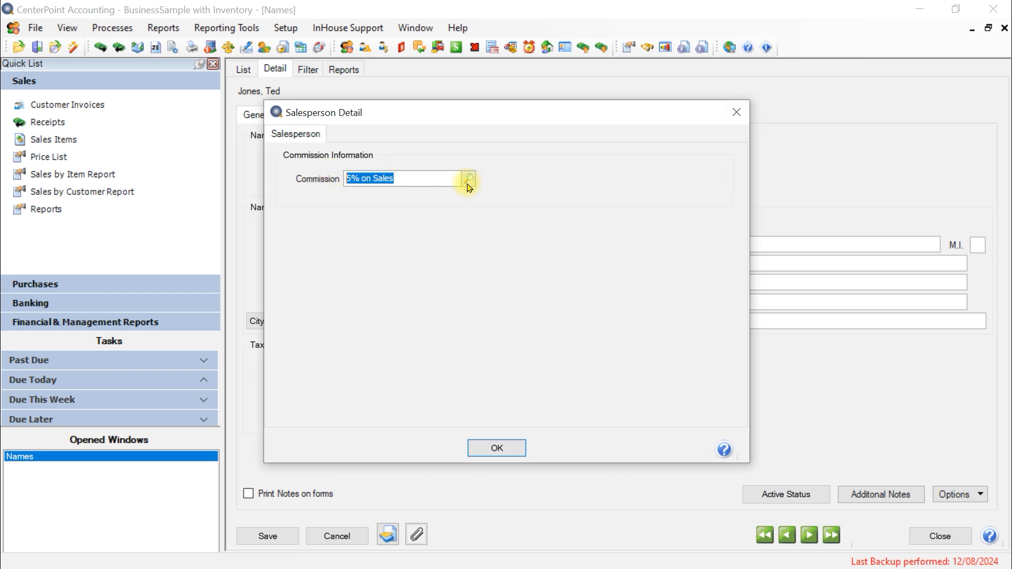
left_click(498, 451)
left_click(268, 536)
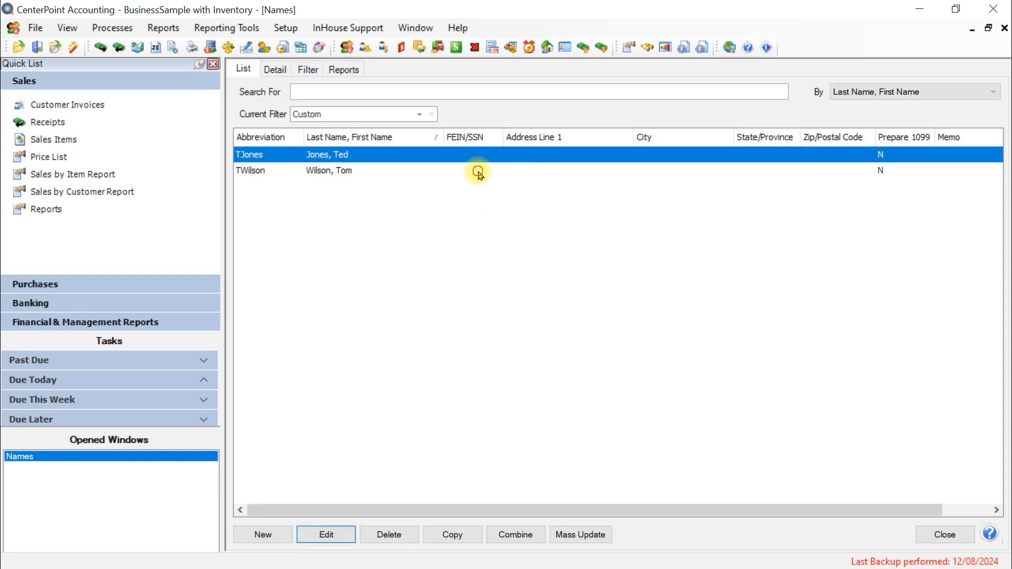
- Review the commission assigned in the second salesperson's details, save the record, and close the Names list
double_click(478, 171)
left_click(487, 167)
left_click(569, 168)
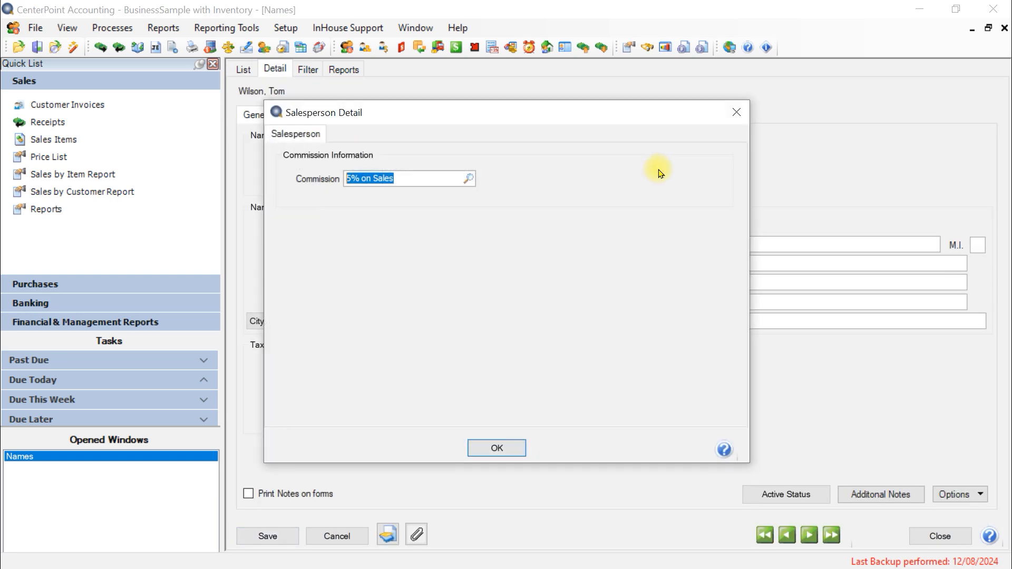
left_click(485, 448)
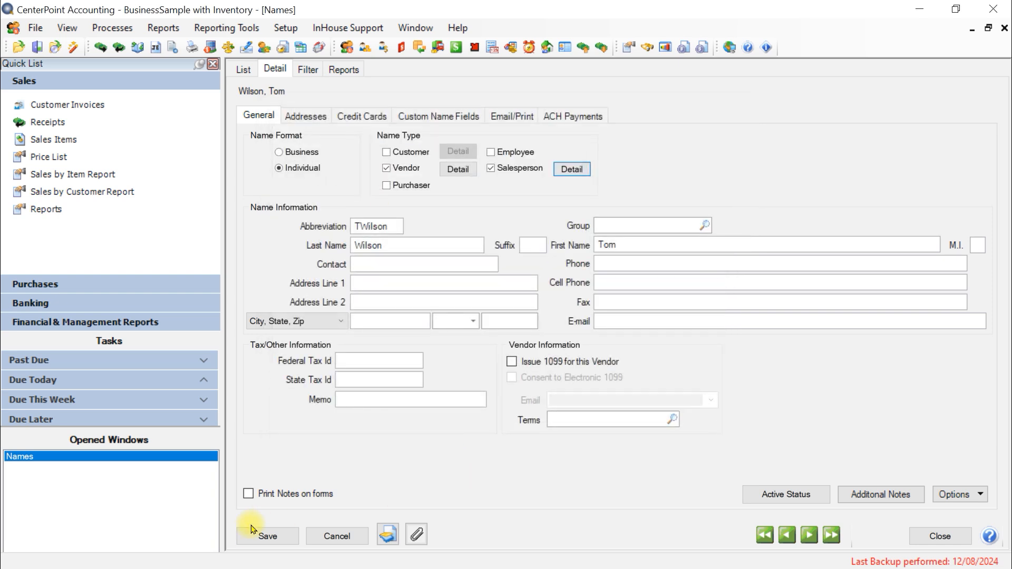
left_click(268, 537)
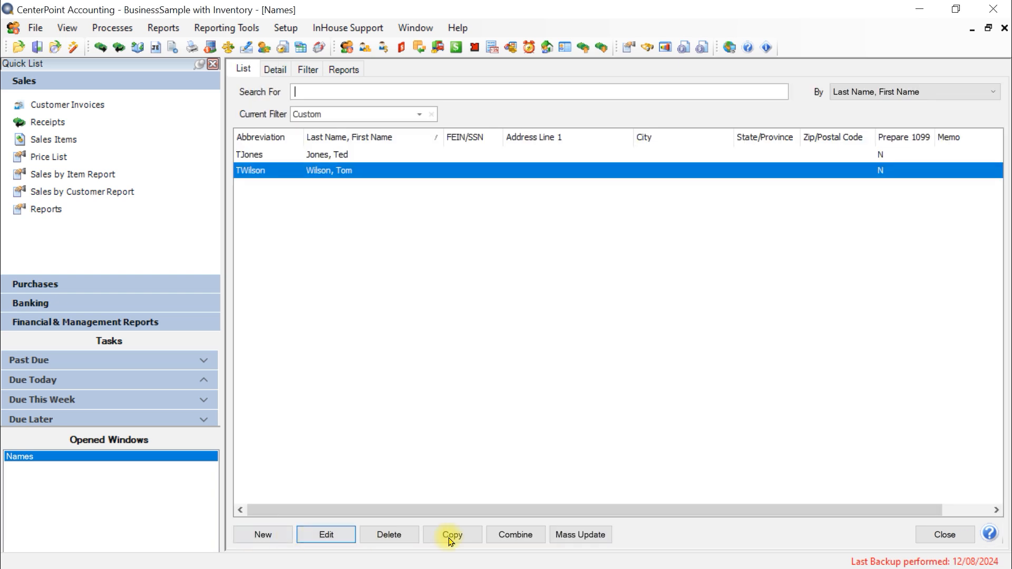
left_click(945, 534)
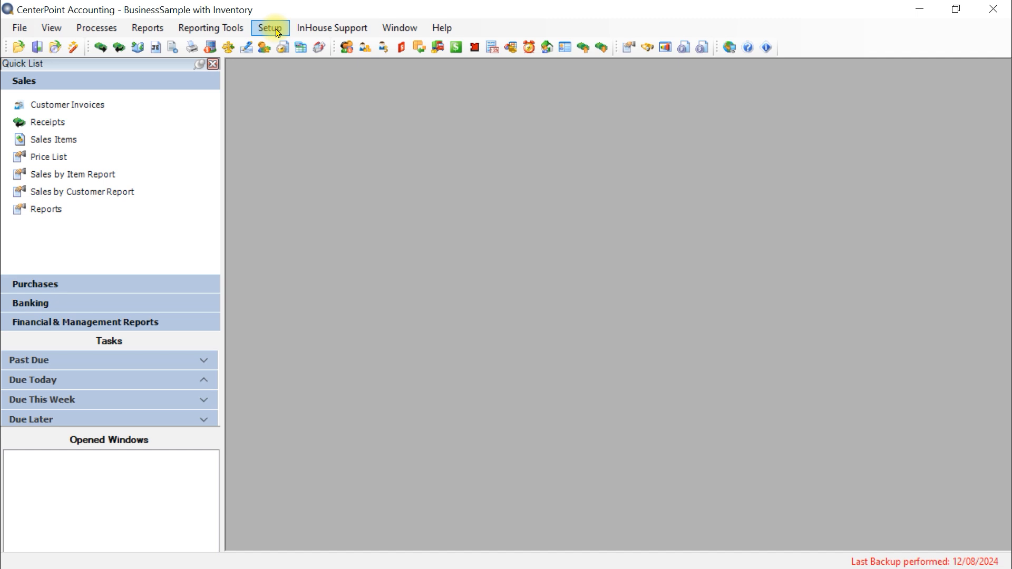
- Open the Economy Ski Package inventory item, review its Commission field, then save and close the item setup
left_click(278, 33)
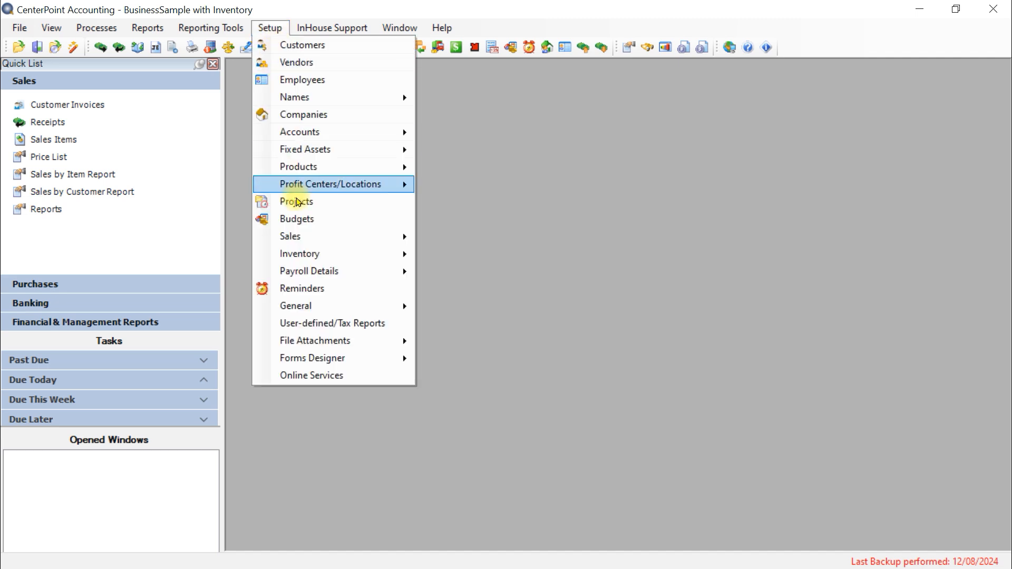
mouse_move(303, 241)
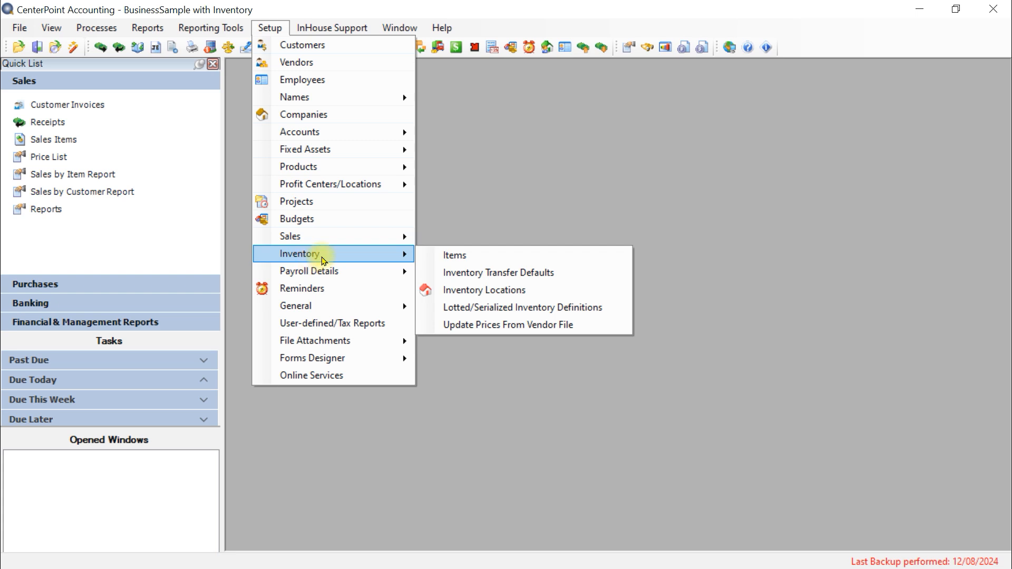
left_click(470, 253)
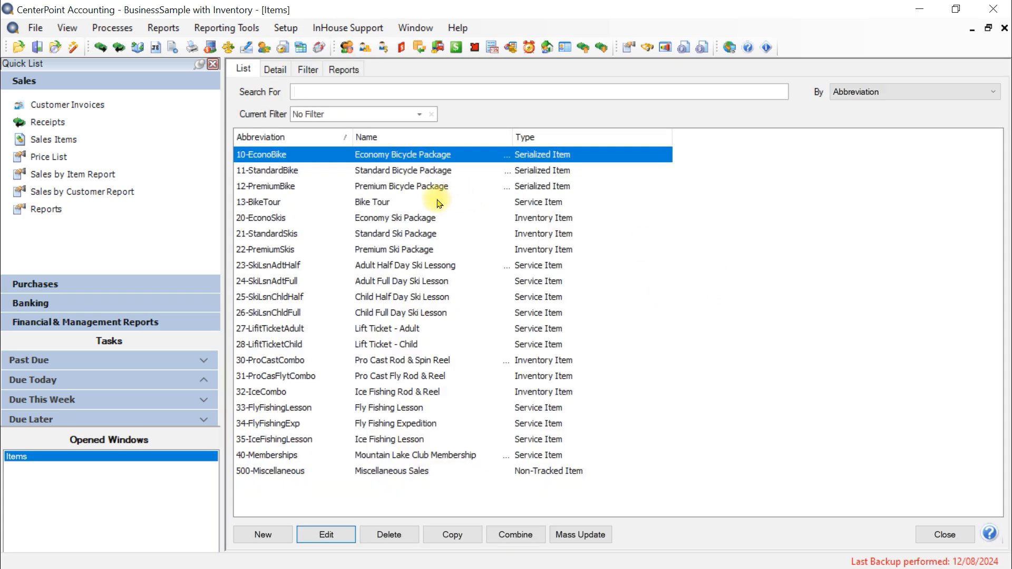
left_click(401, 218)
left_click(326, 534)
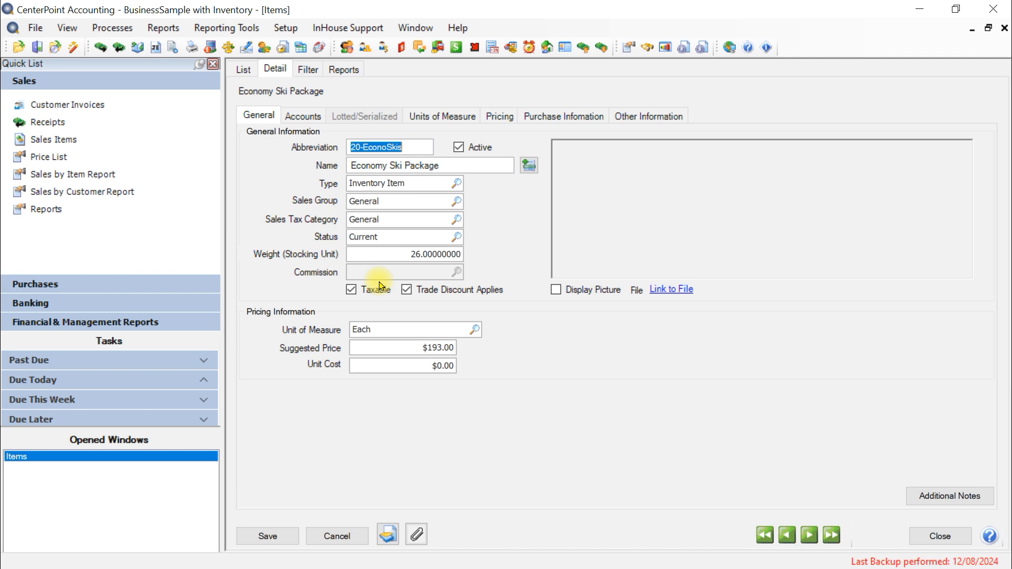
left_click(265, 536)
left_click(941, 540)
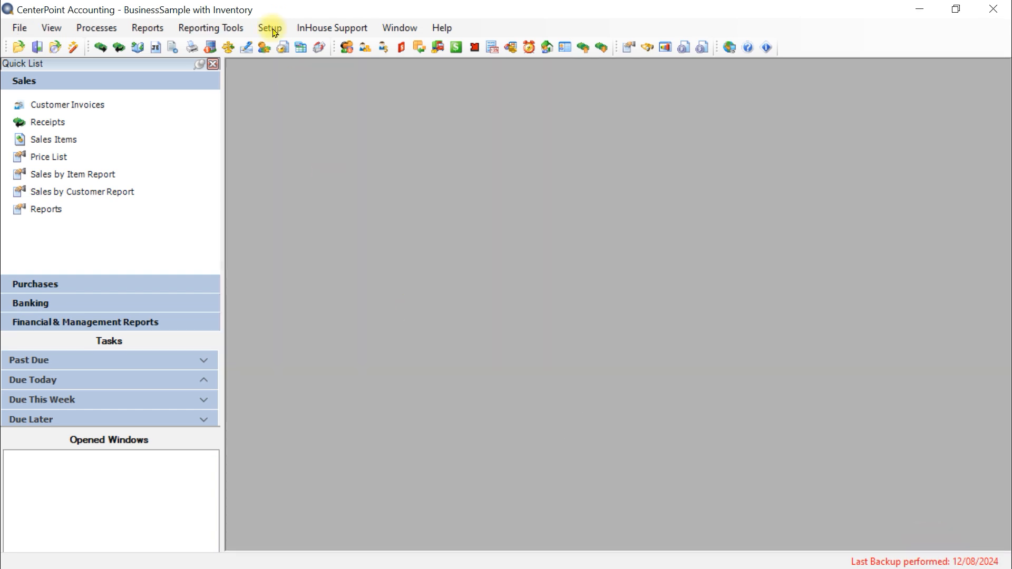
- Open the General sales group, review its Commission field, then save and close the sales group setup
left_click(272, 29)
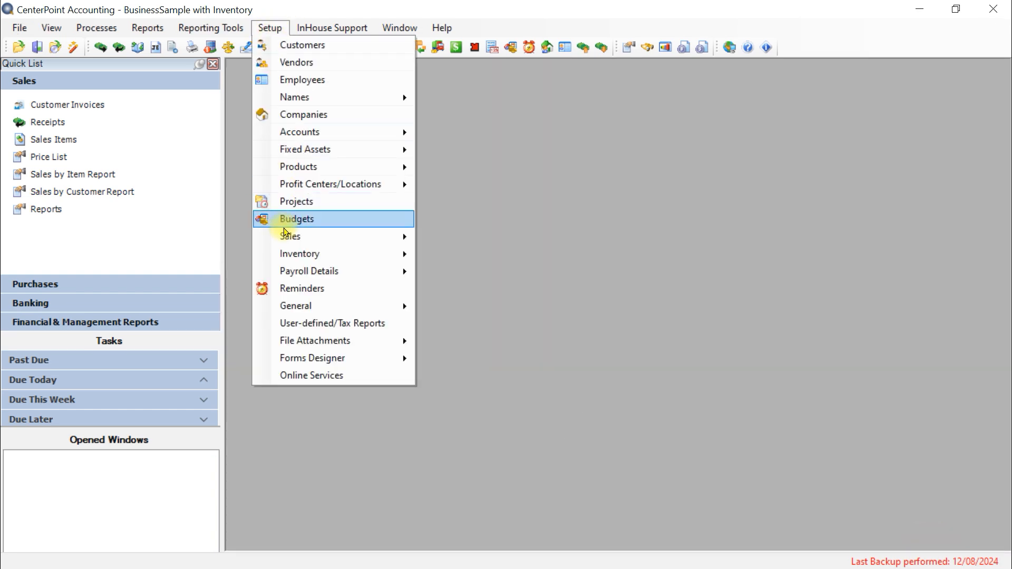
mouse_move(278, 232)
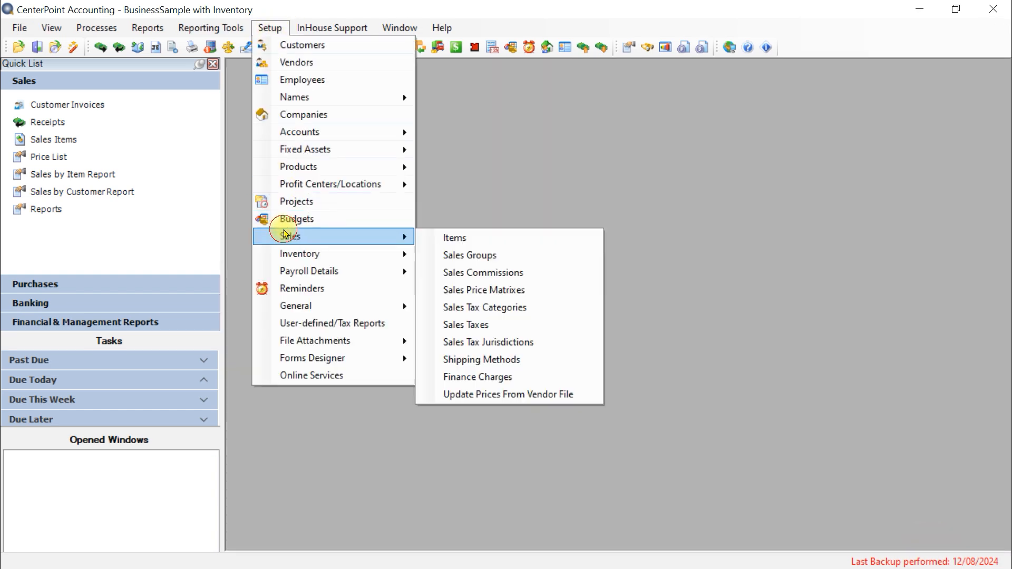
left_click(471, 256)
left_click(327, 536)
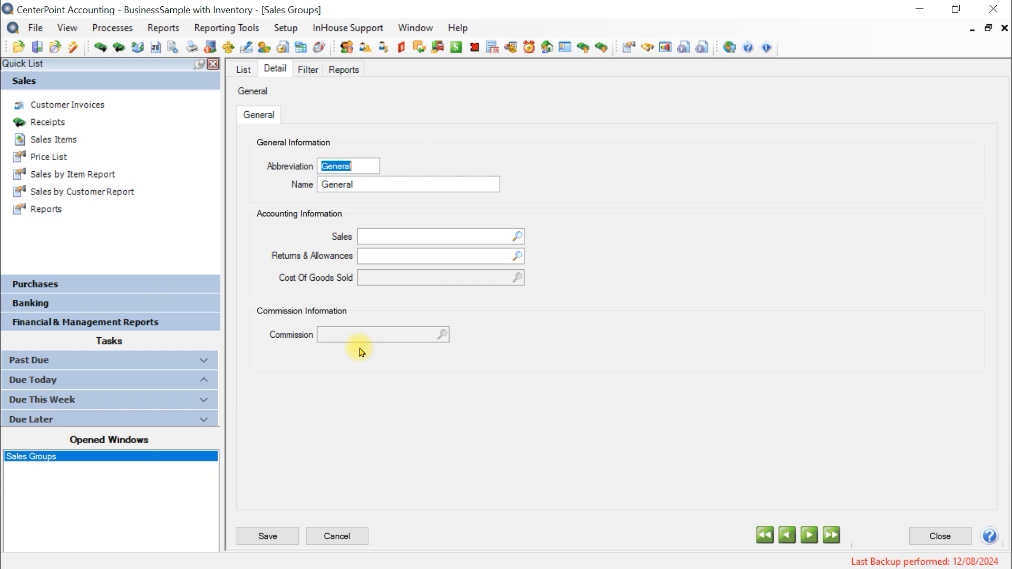
left_click(273, 546)
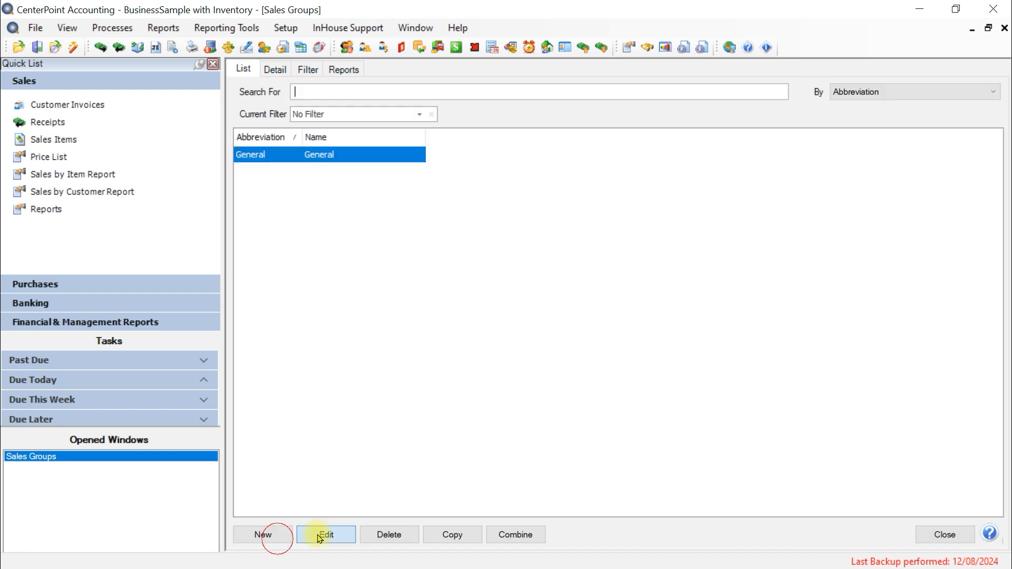
left_click(928, 538)
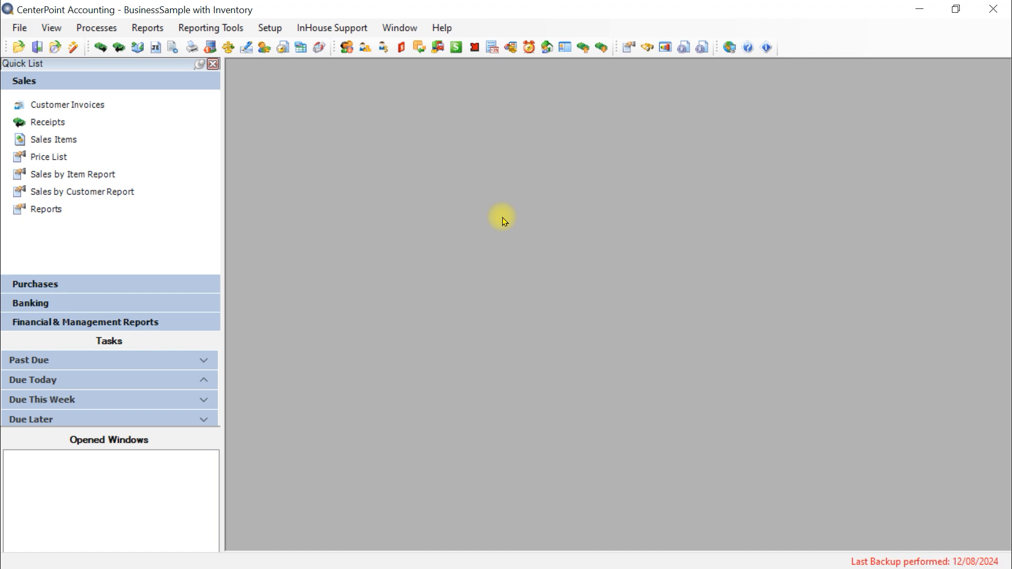
- Review the line item and subtotal on the Summity County Ski Club customer invoice, then save it and close Customer Invoices
left_click(68, 105)
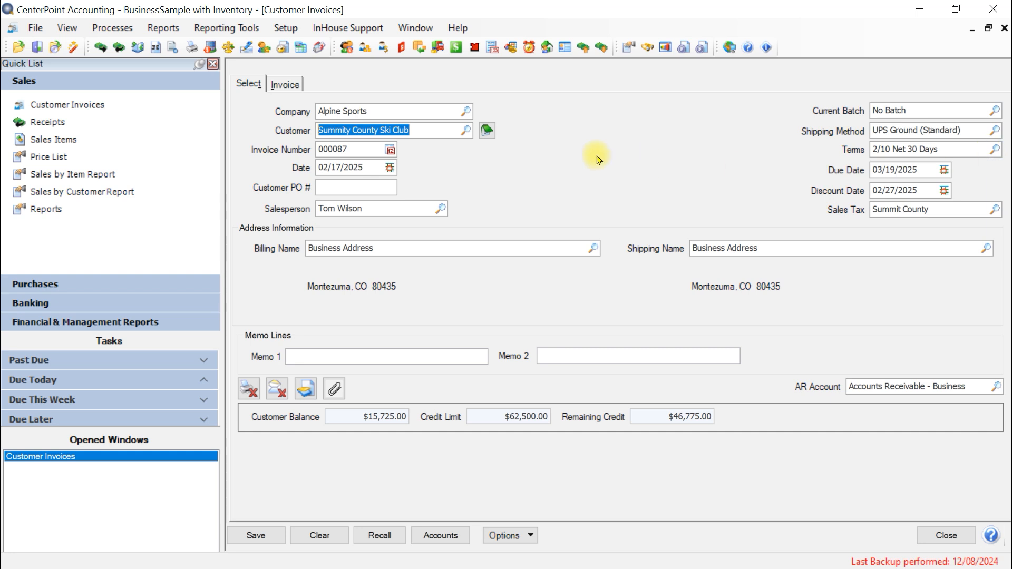
left_click(278, 85)
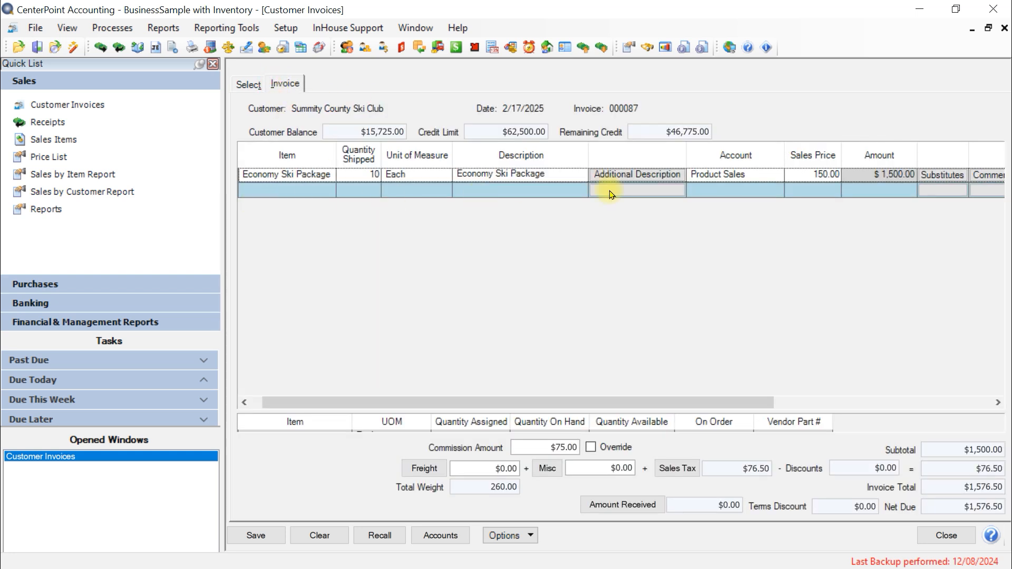
left_click_drag(695, 400, 802, 402)
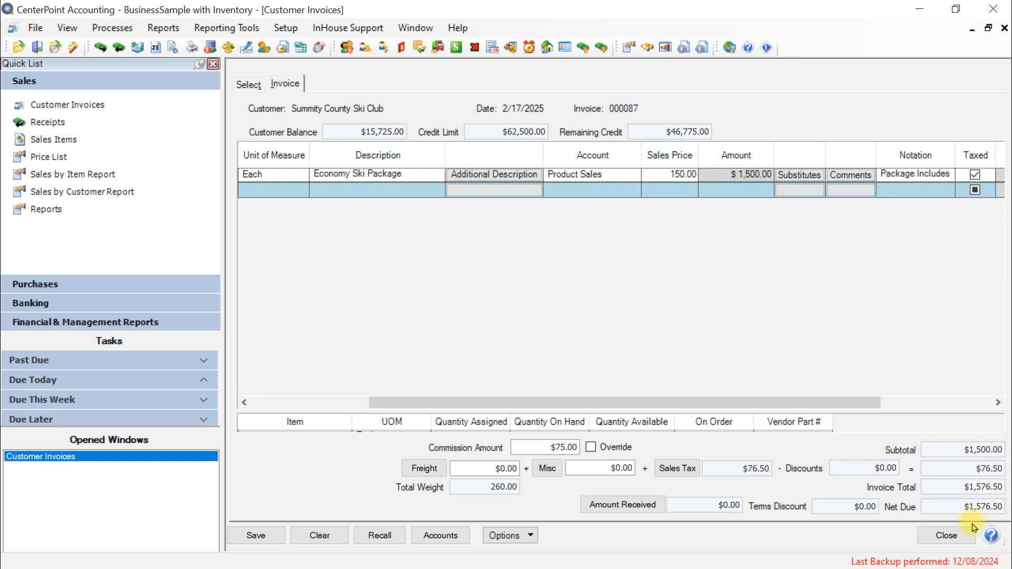
left_click(955, 447)
left_click_drag(956, 447, 1000, 444)
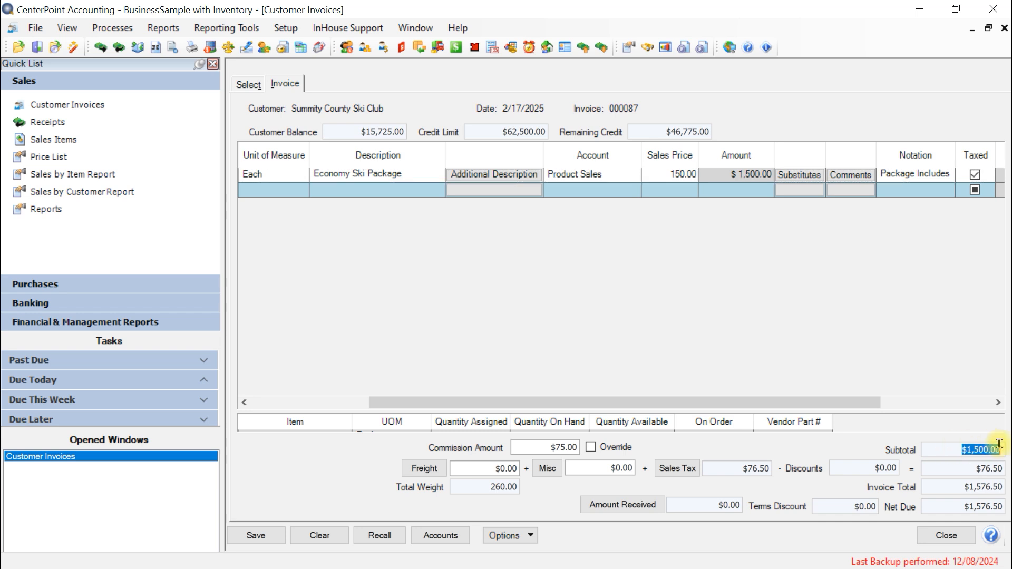
left_click(709, 302)
left_click(245, 533)
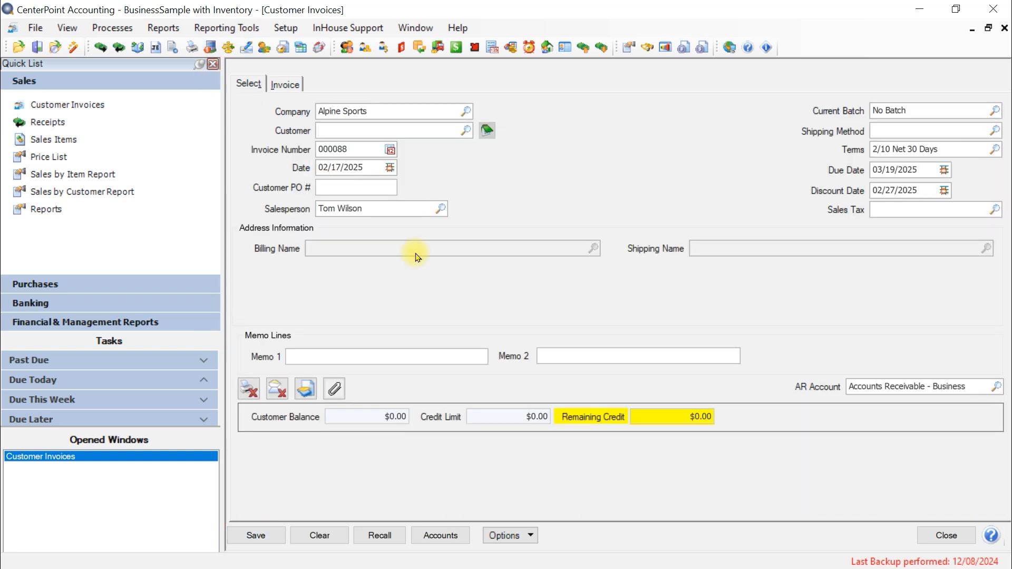
left_click(928, 537)
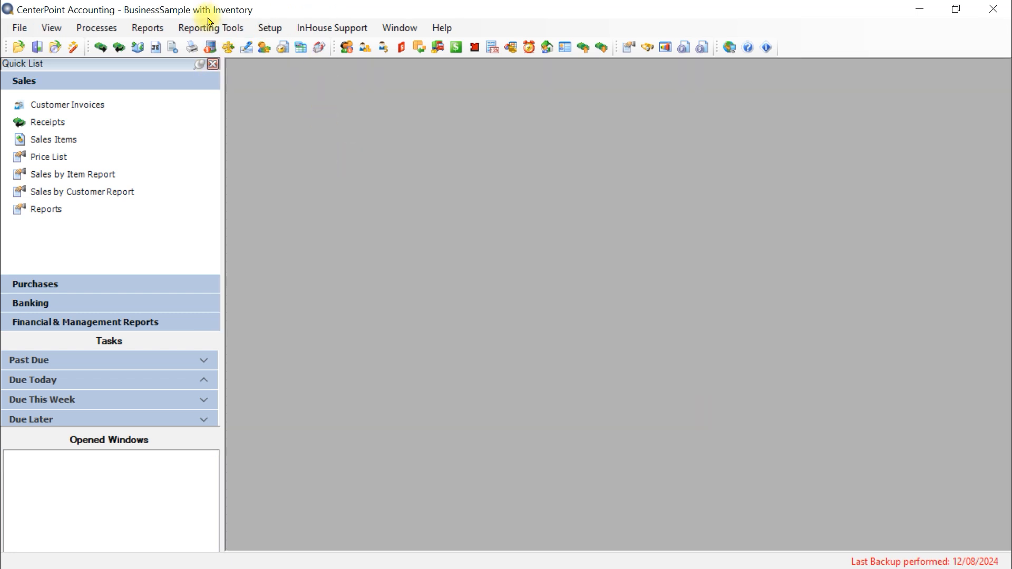
- Review this month's posted invoice and commission entries in Transaction Search, widening the Account (Name) column to read the account names
left_click(216, 31)
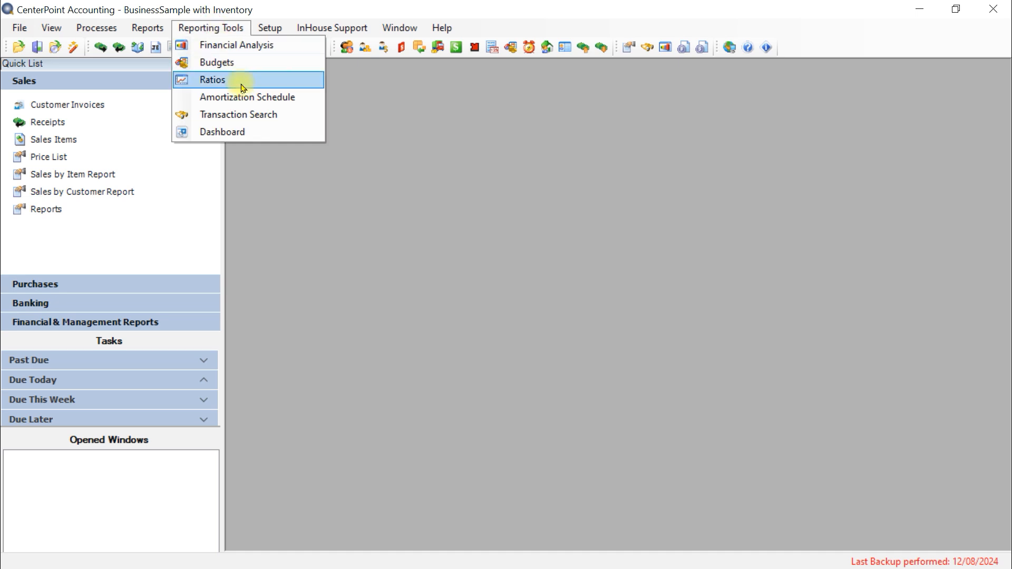
left_click(252, 114)
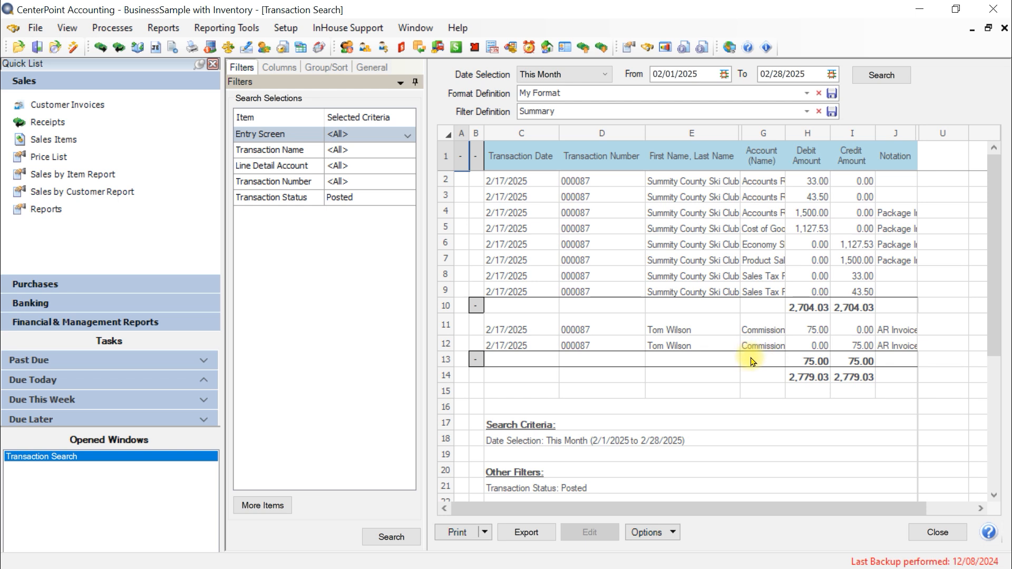
left_click_drag(787, 132, 862, 131)
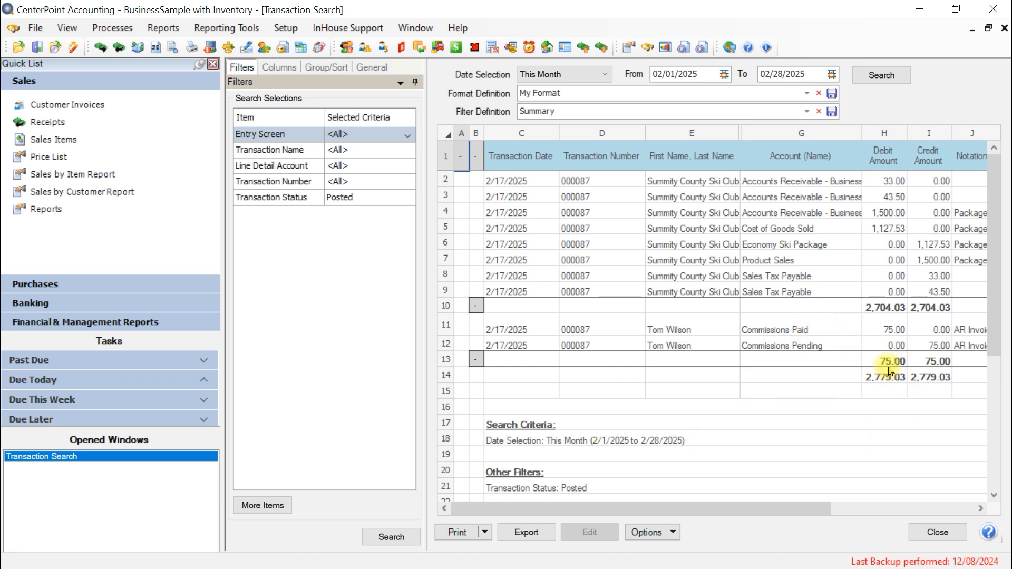
left_click(937, 533)
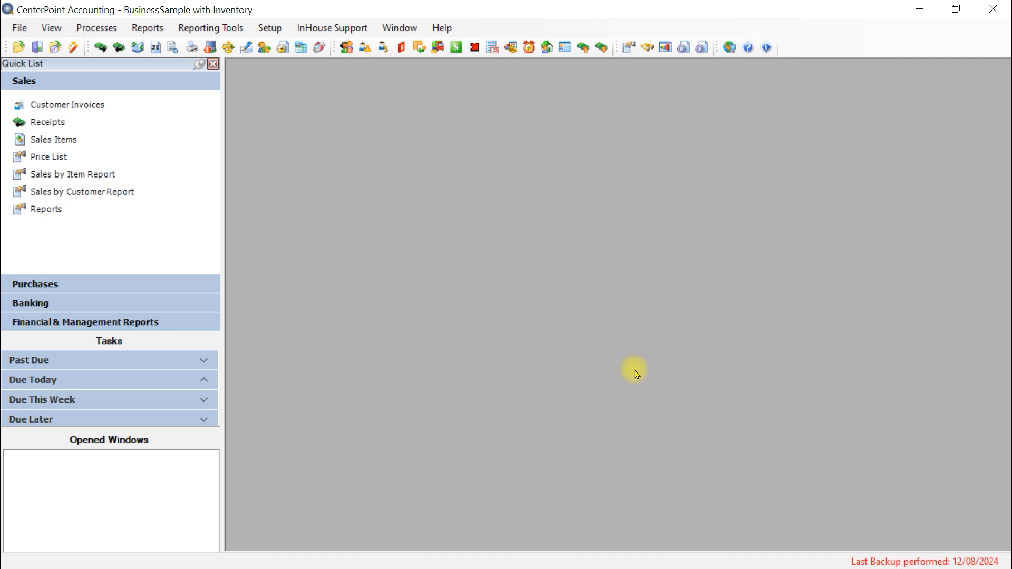
- Start a new receipt from the Cash in Bank - Checking account and set its date to 02/22/2025
left_click(52, 126)
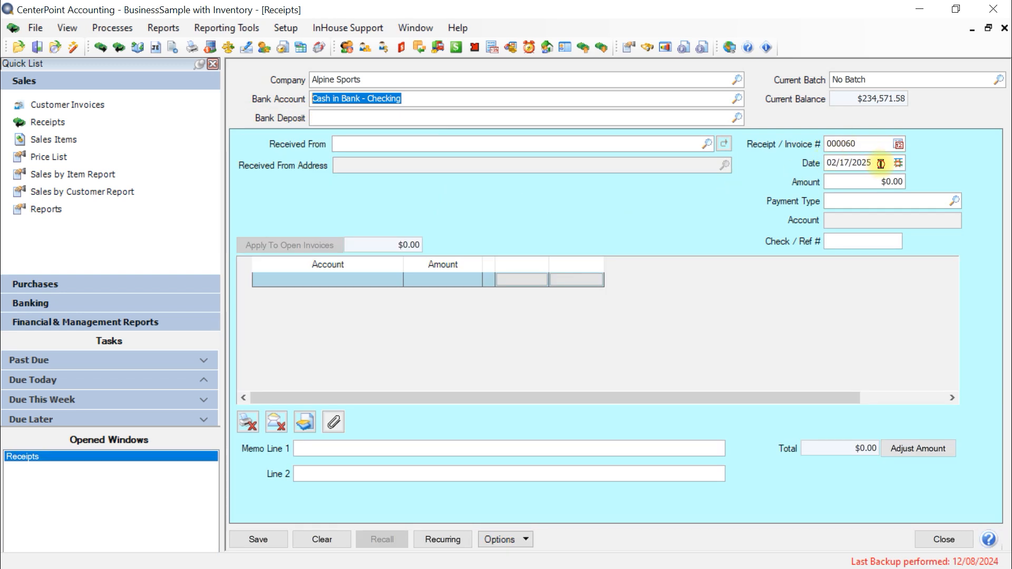
left_click(881, 164)
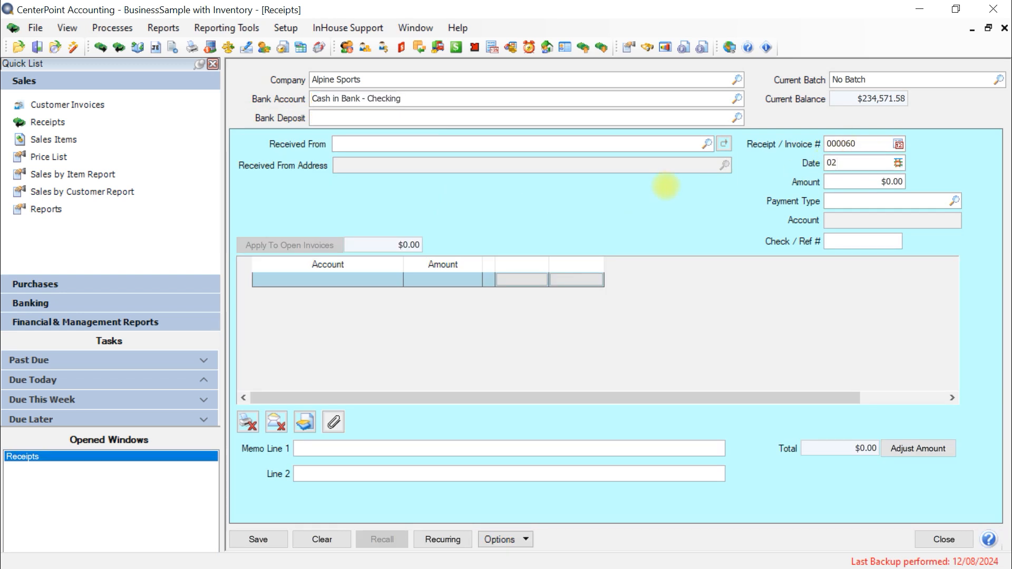
left_click(666, 187)
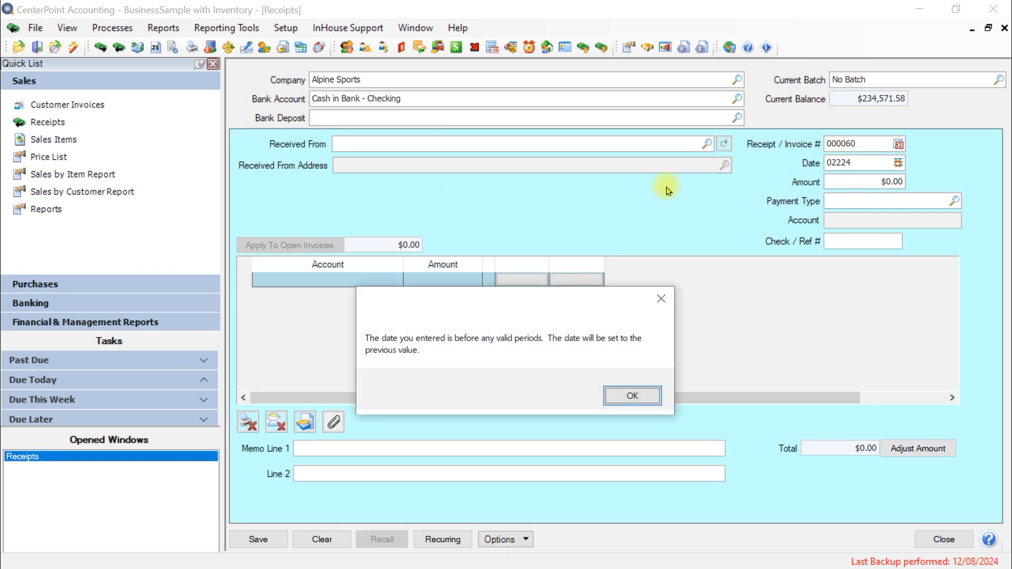
left_click(627, 395)
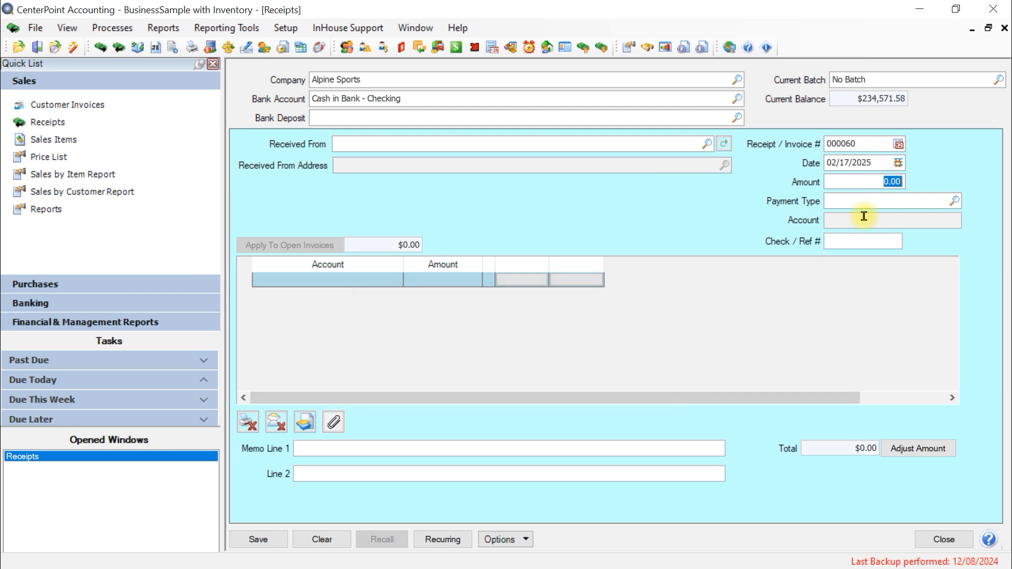
left_click(883, 164)
type("02/")
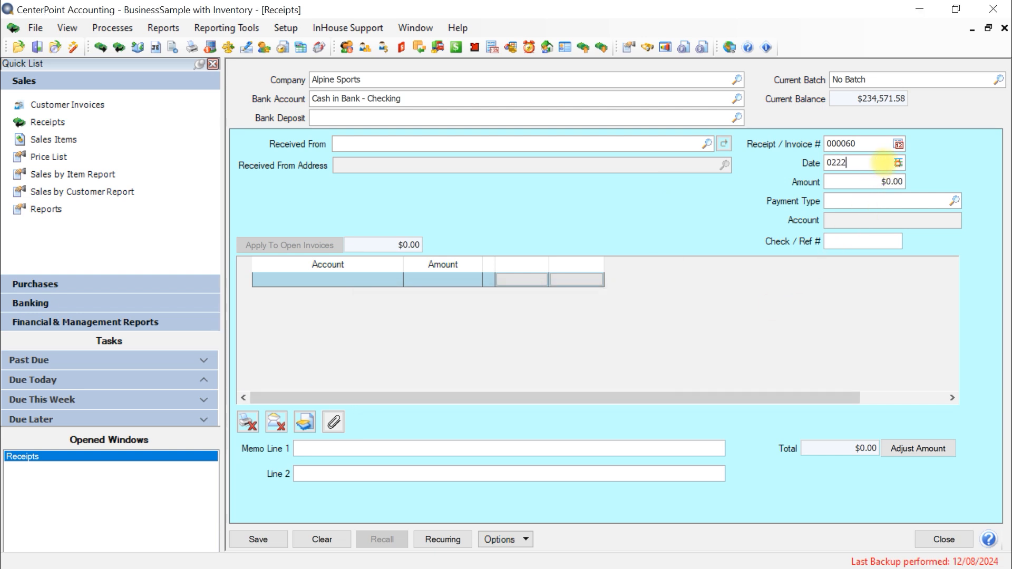
type("22")
key("Tab")
- Set Summity County Ski Club as the payer and apply the receipt to its open invoice dated 02/17/2025
left_click(465, 143)
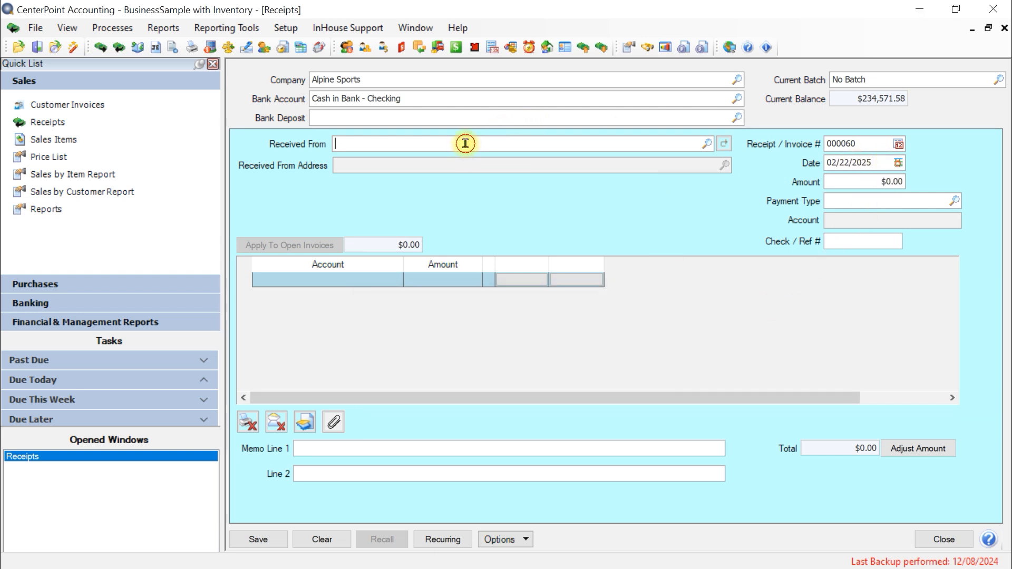
type("summit")
key("Tab")
left_click(311, 246)
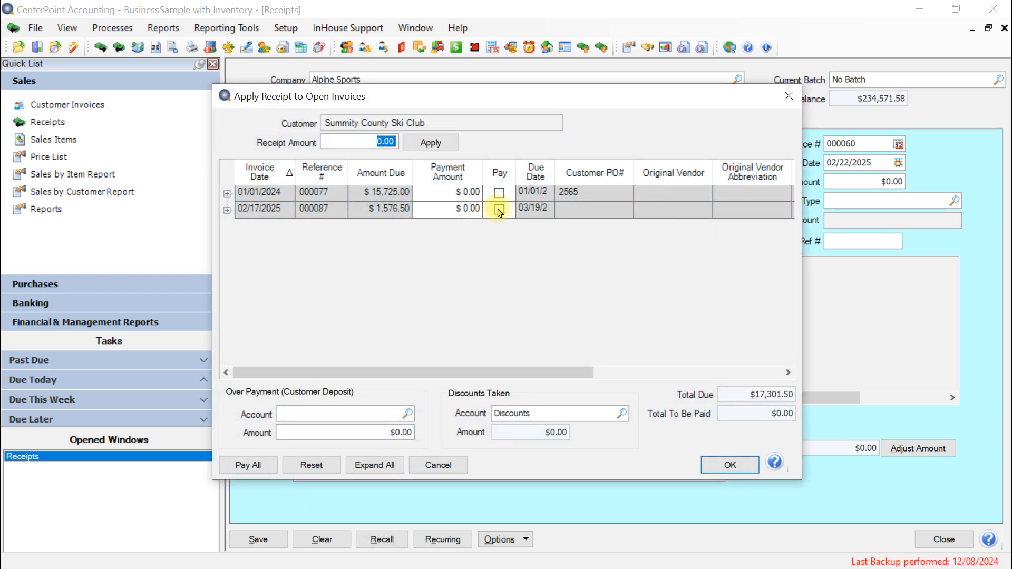
left_click(498, 209)
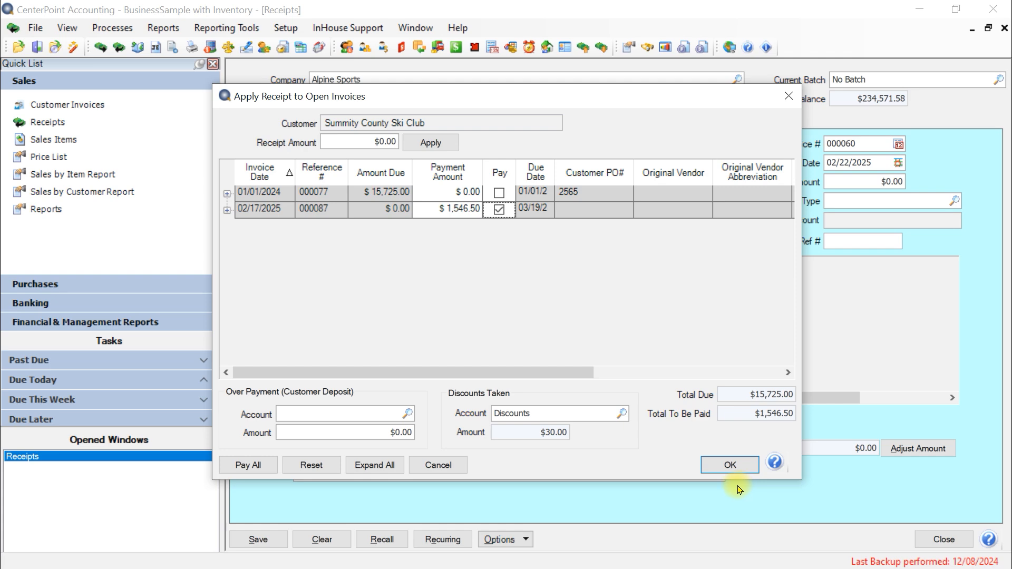
left_click(725, 466)
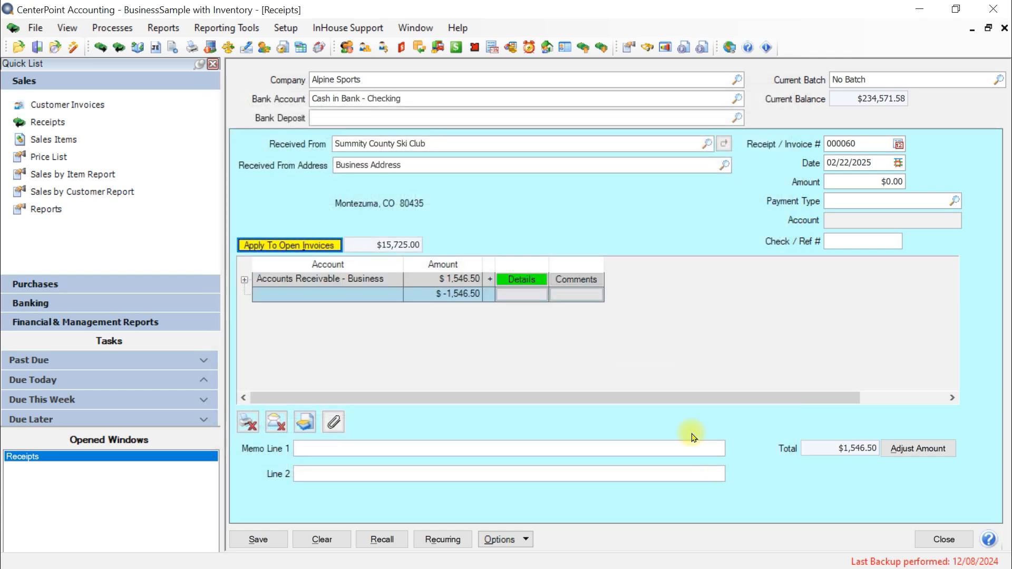
- Adjust the receipt amount to the applied total of $1,546.50, then save the receipt and close Receipts
left_click(941, 447)
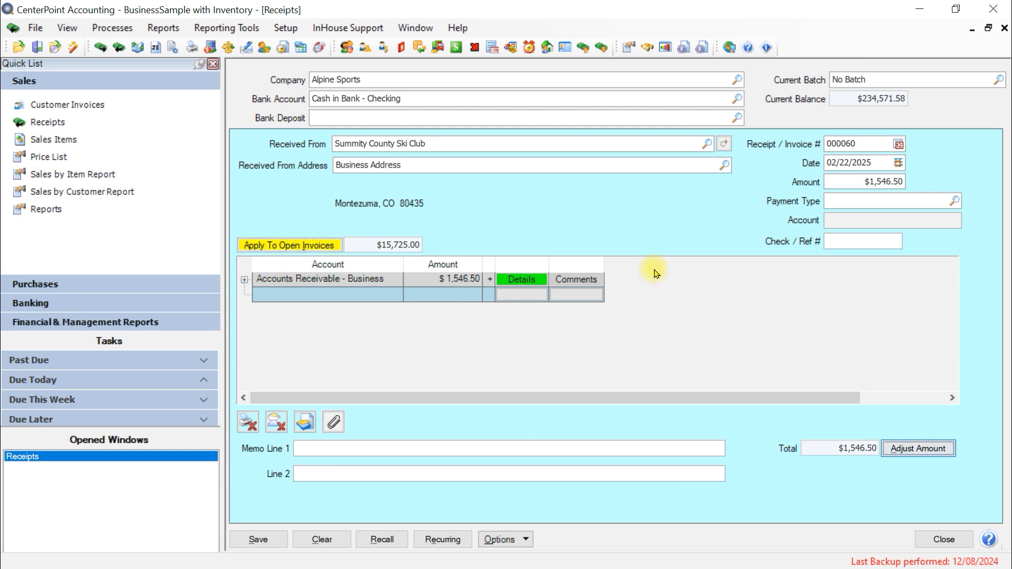
left_click(260, 539)
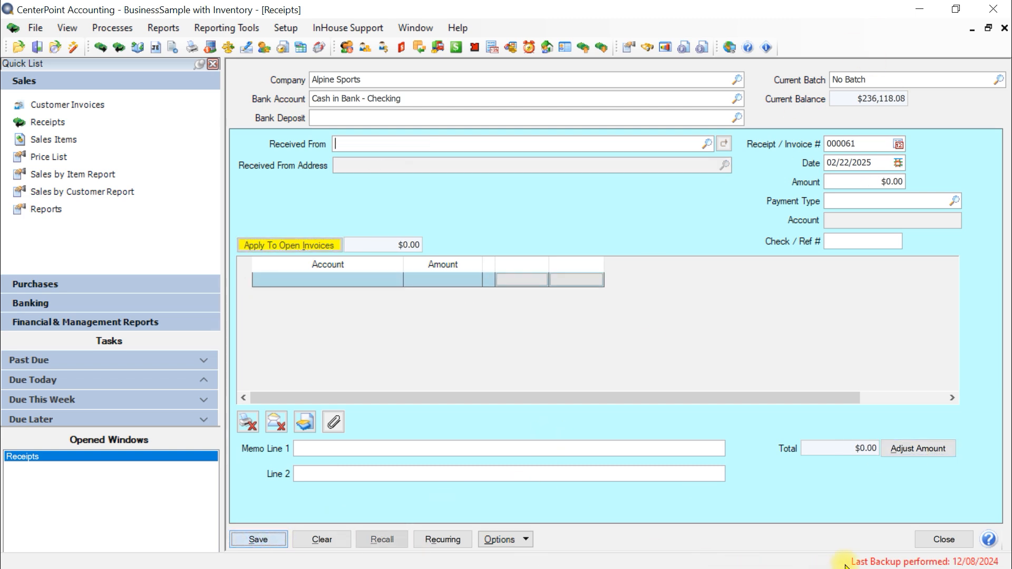
left_click(943, 539)
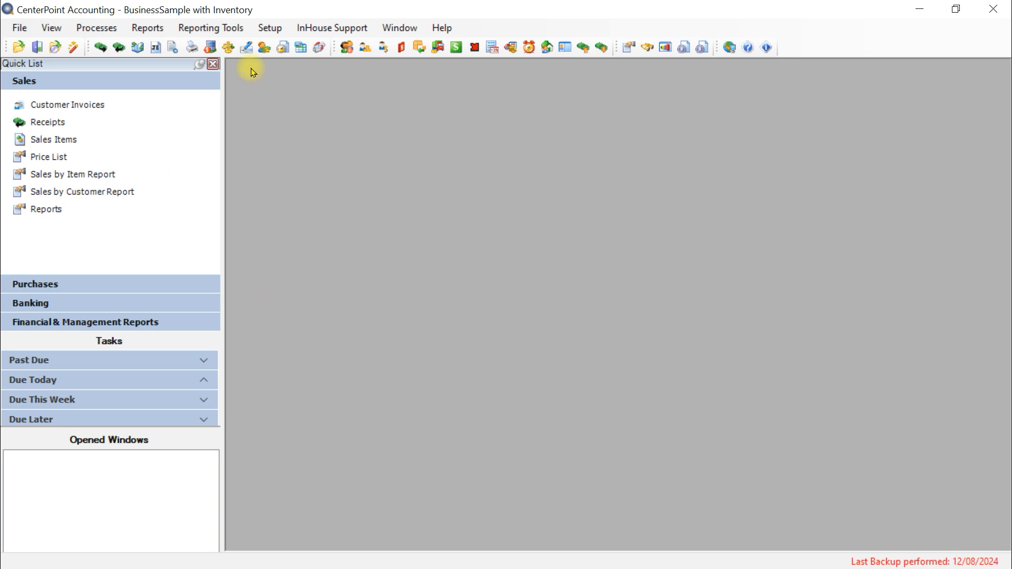
- Run a Transaction Search for posted transactions with both the from and to dates set to 02/22/2025
left_click(222, 27)
left_click(264, 113)
left_click(706, 71)
type("02/22/2025")
key("Tab")
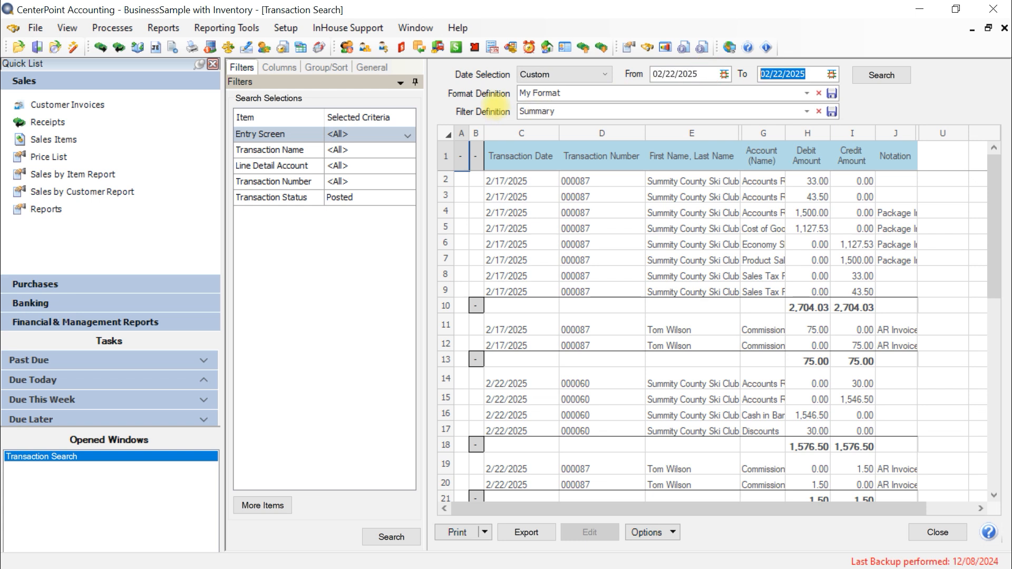
left_click(880, 76)
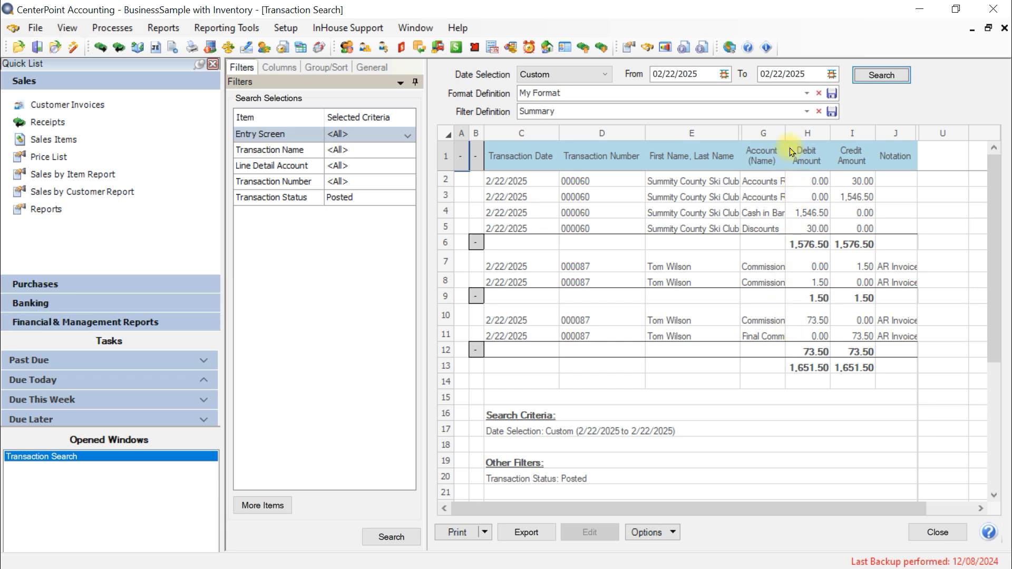
- Widen the Account (Name) column, review the receipt's discount and commission entries by account, then close Transaction Search
left_click_drag(785, 137, 813, 139)
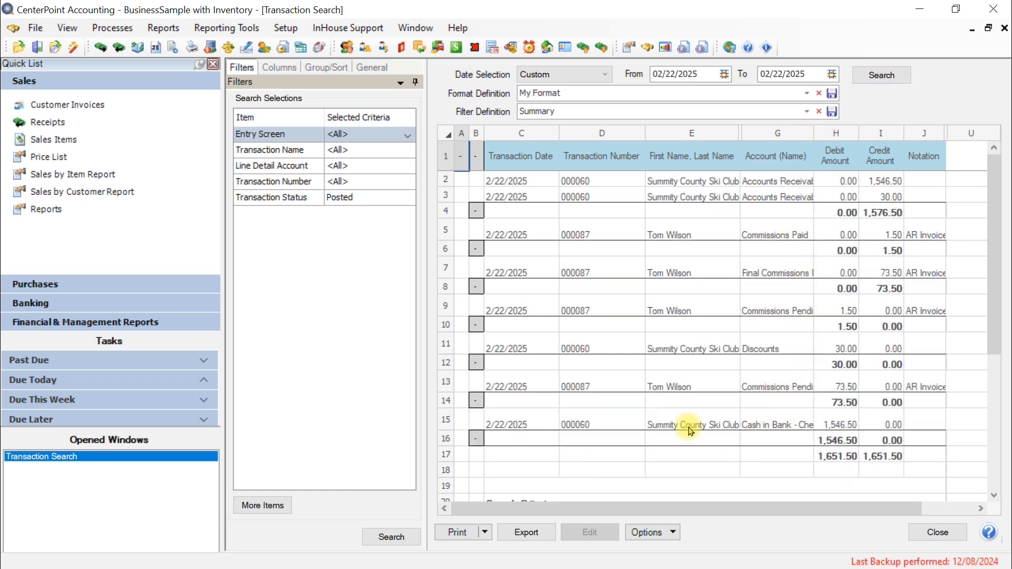
left_click_drag(987, 271, 985, 379)
scroll(986, 380, "up", 5)
left_click(938, 533)
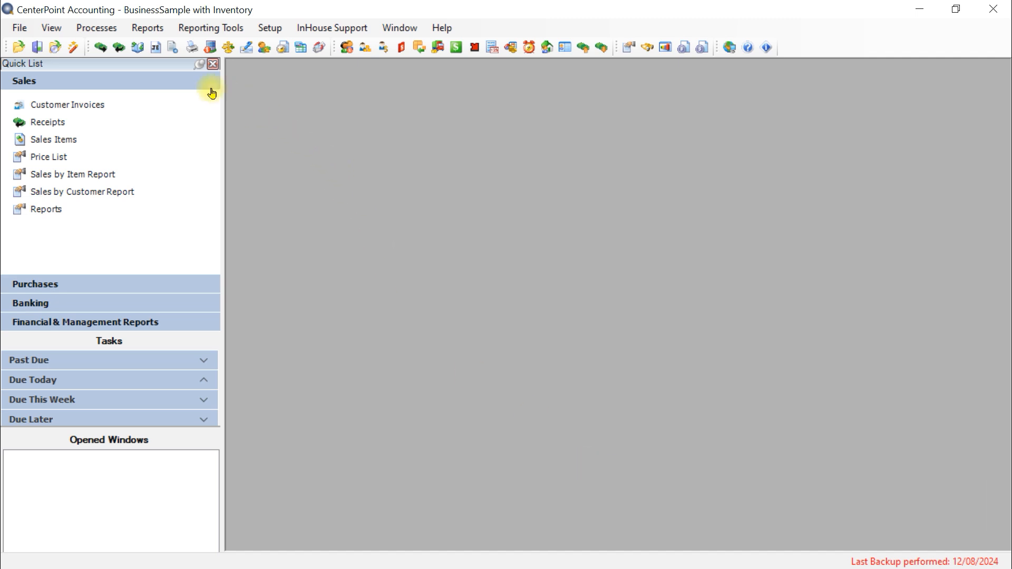
- Preview the Sales Commissions by Invoice report for 2/1/2025 to 2/28/2025, review calculated and actual commissions, then close the preview
left_click(151, 35)
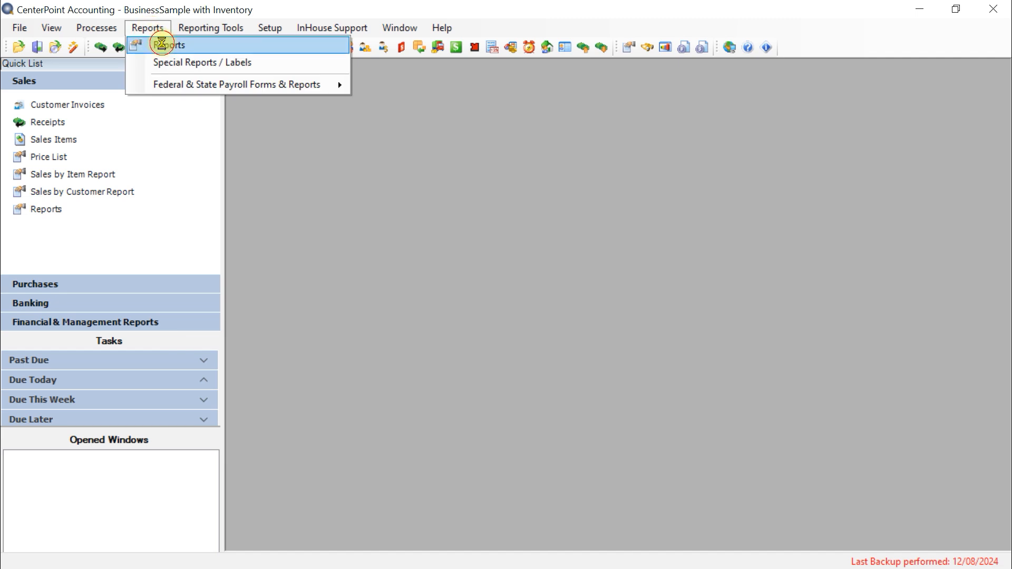
left_click(165, 46)
left_click(241, 112)
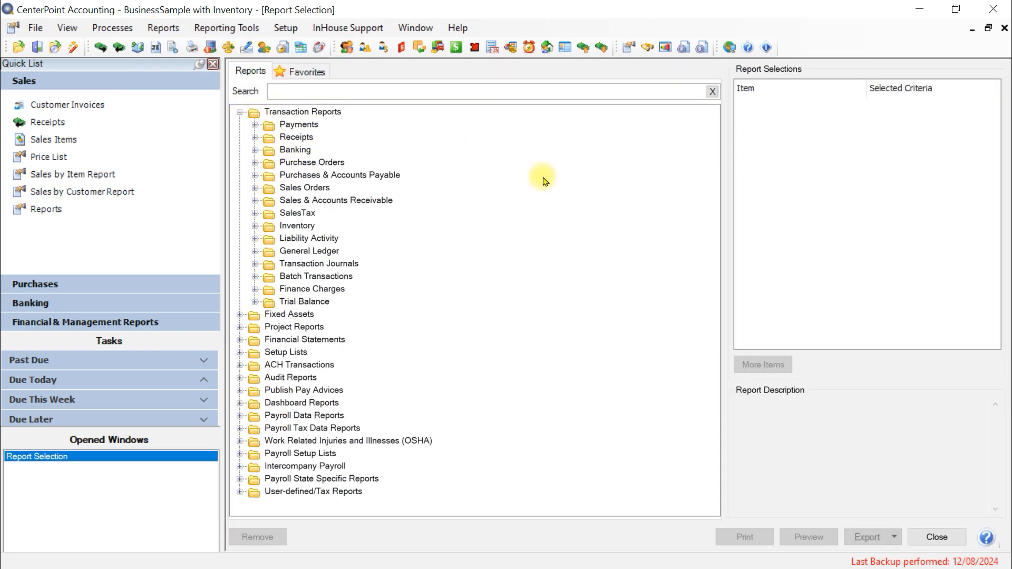
left_click(254, 201)
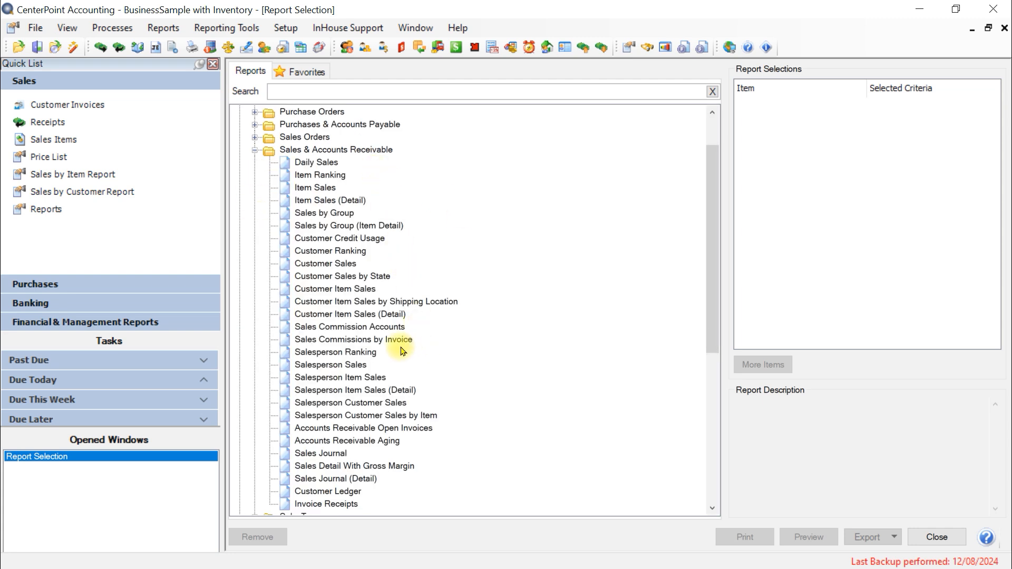
left_click(339, 341)
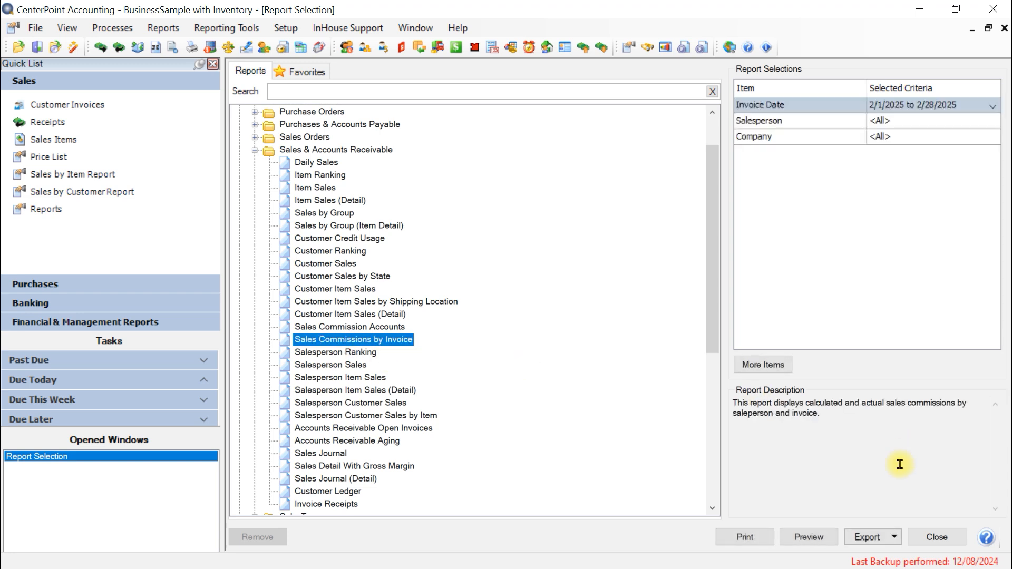
left_click(809, 538)
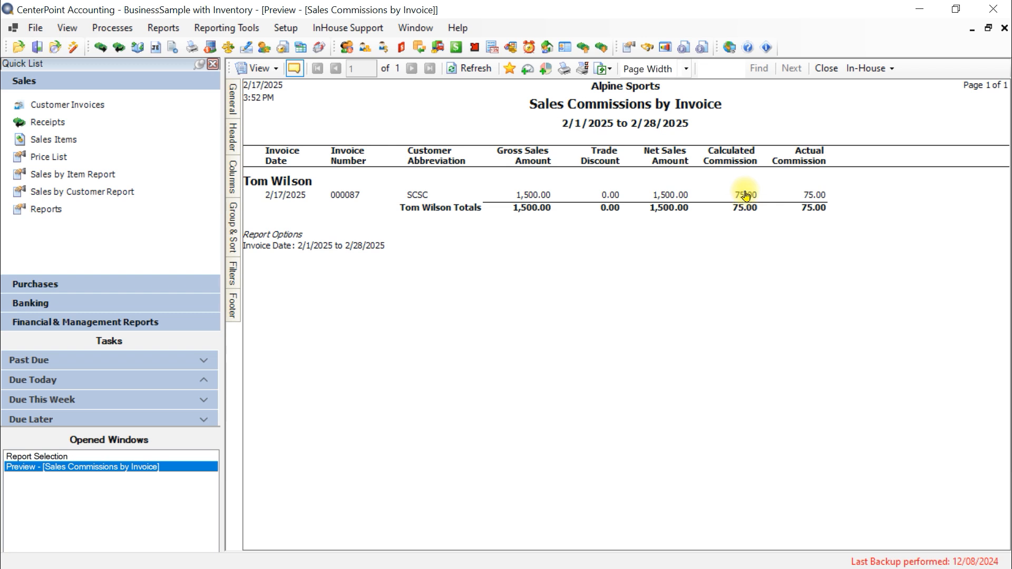
left_click(826, 69)
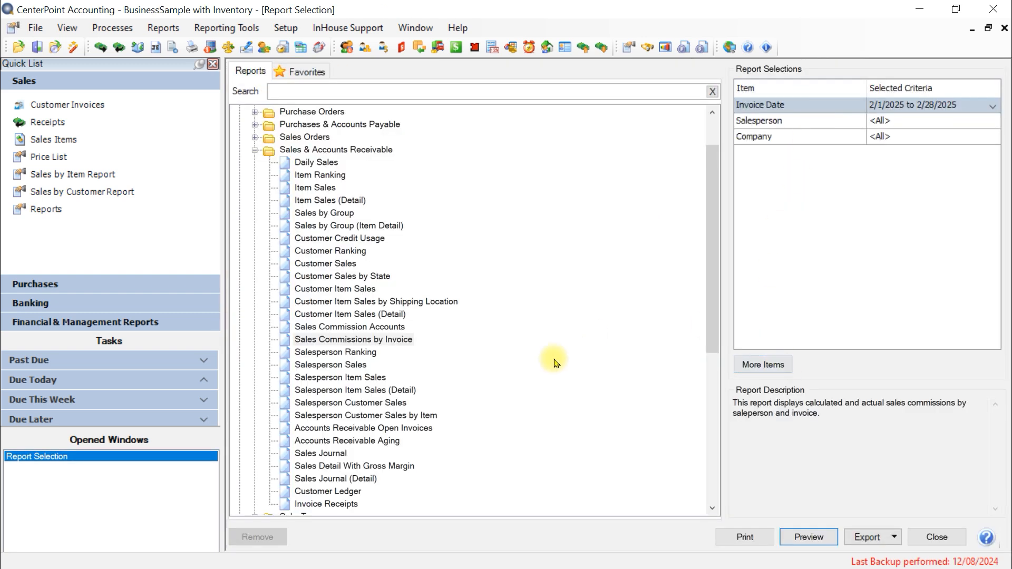
- Preview the Sales Commission Accounts report for all dates, review the paid, pending and final payable commissions, then close the preview and Report Selection
left_click(357, 327)
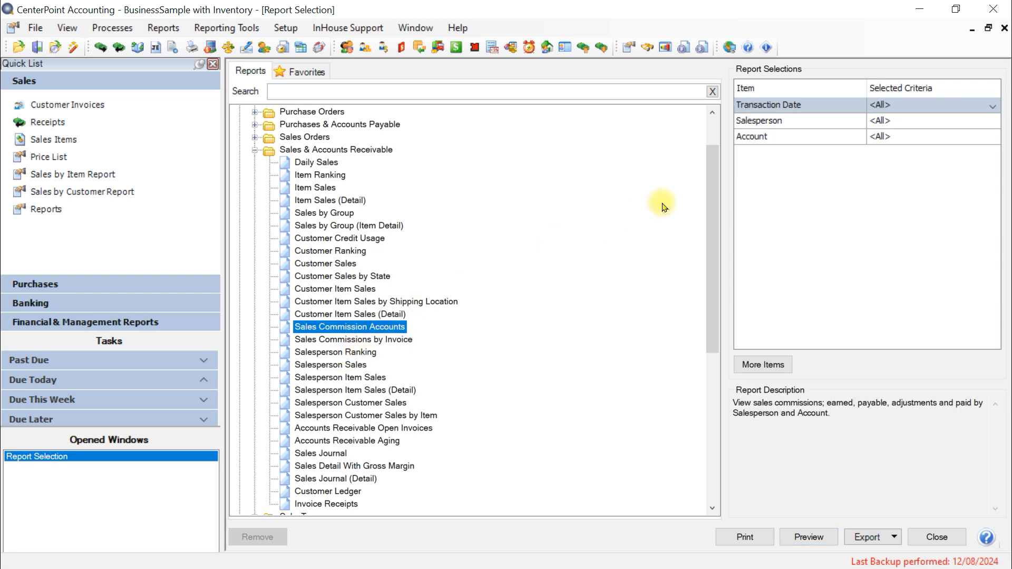
left_click(809, 537)
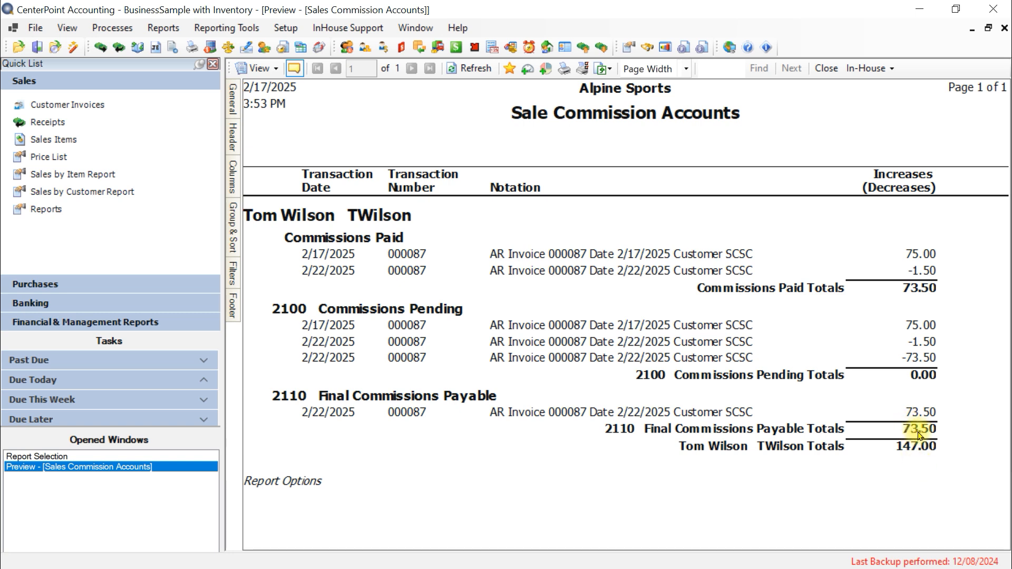
left_click(827, 69)
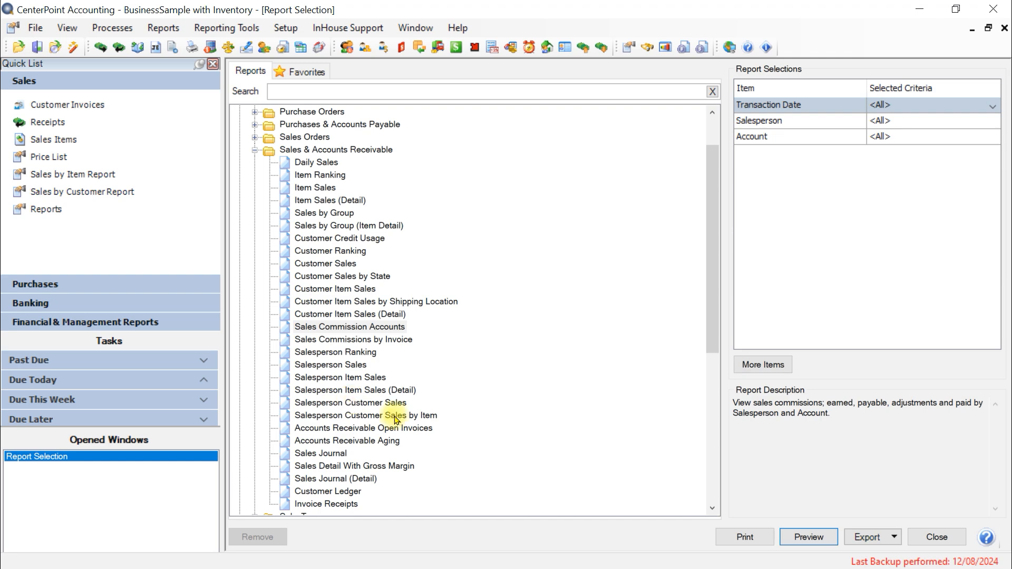
left_click(937, 538)
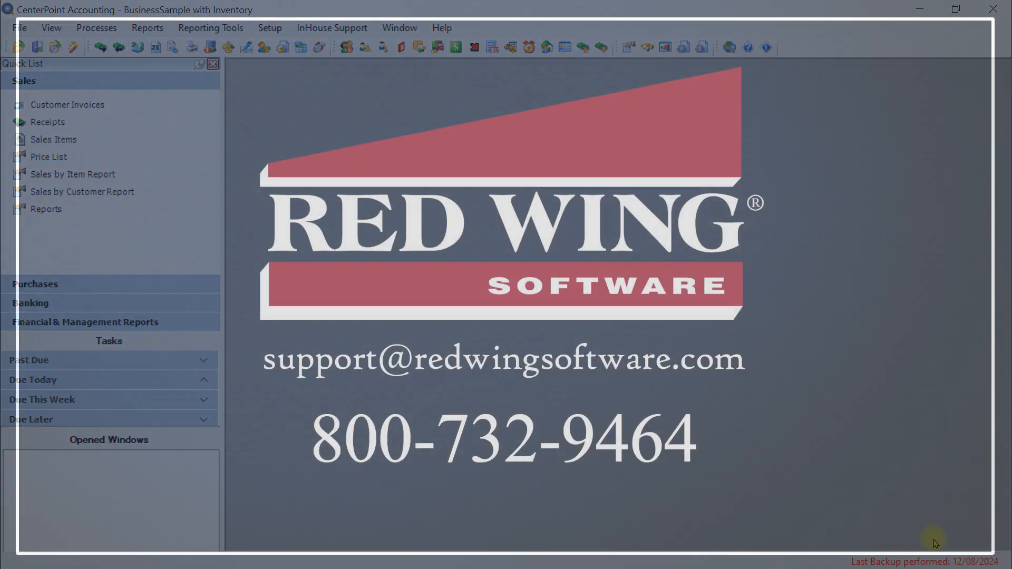